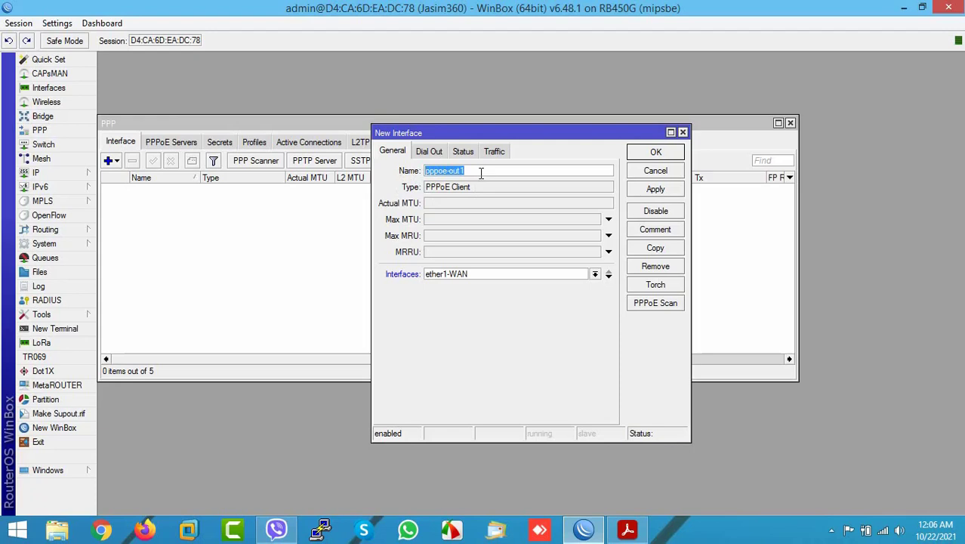
- Name the new PPPoE client 'PPPoE WAN' on interface ether1-WAN
type("PPPoE WAN")
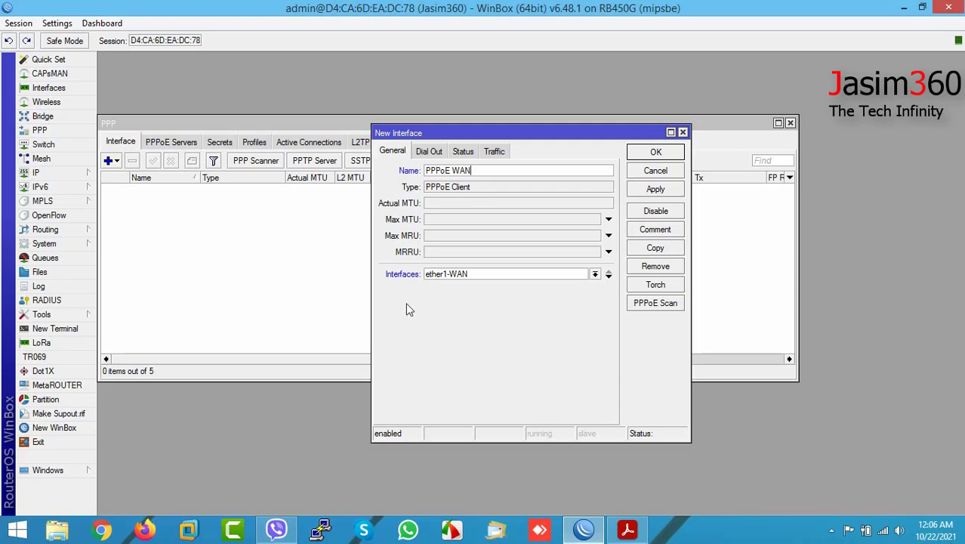
left_click(594, 274)
left_click(515, 287)
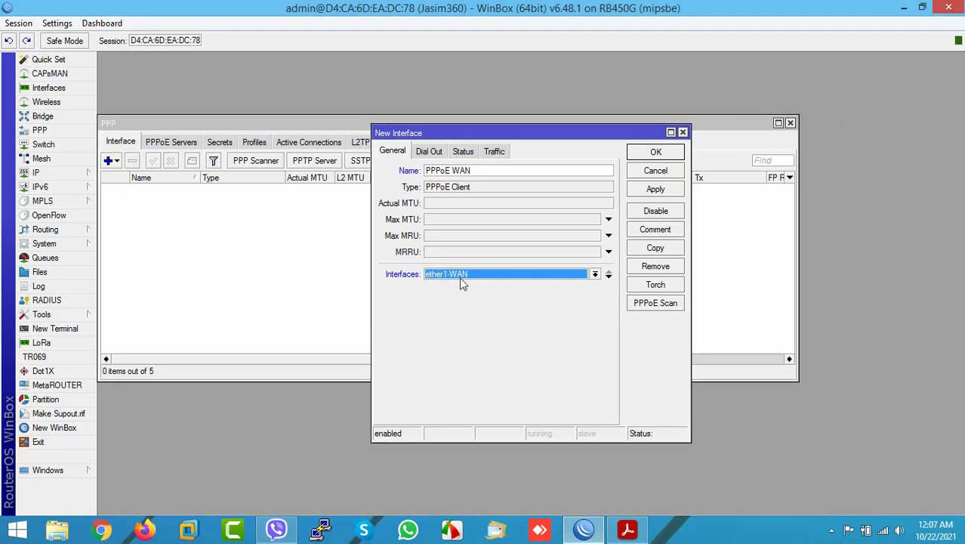
- Go to the Dial Out login settings and bring the slide deck forward
left_click(428, 152)
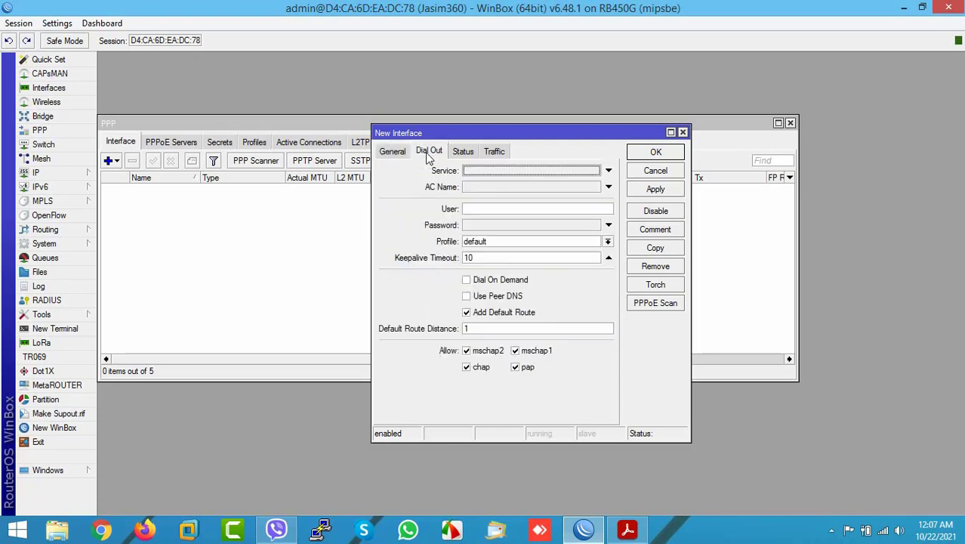
left_click(482, 210)
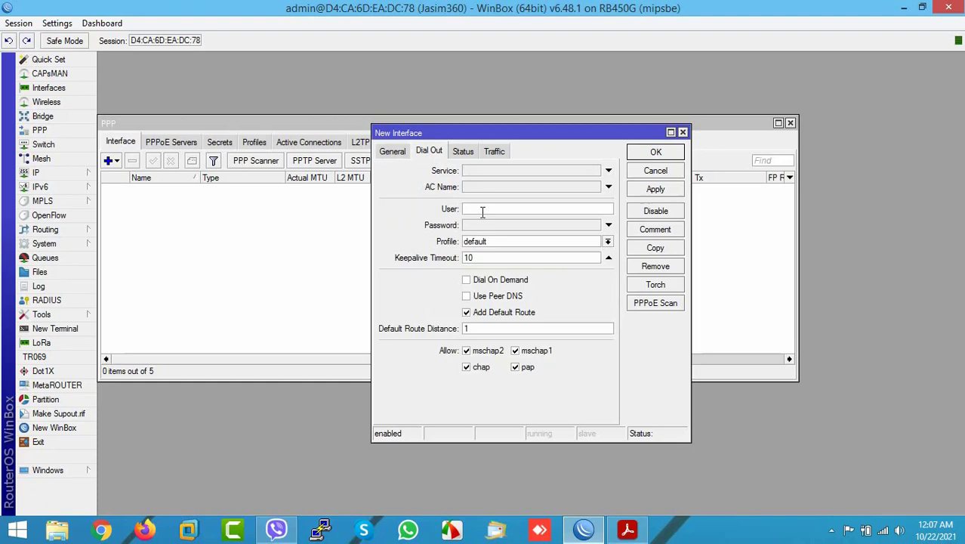
left_click(626, 528)
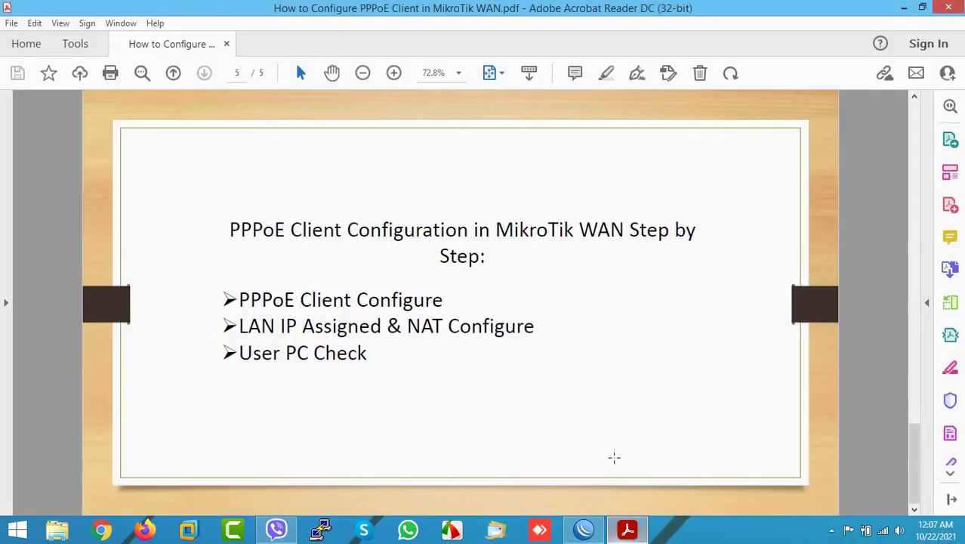
- Look up the PPPoE user name and password on the network diagram slide
scroll(837, 421, "up", 2)
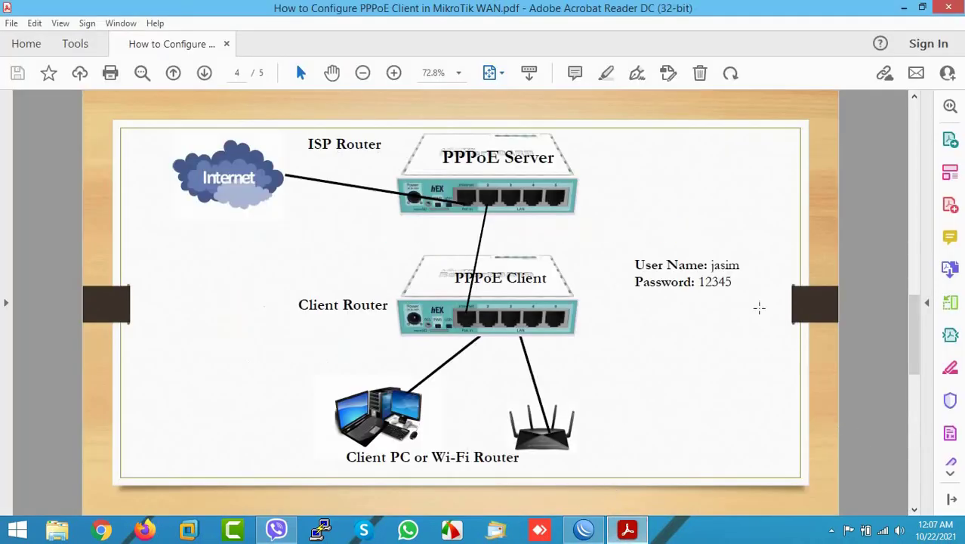
left_click_drag(712, 264, 740, 266)
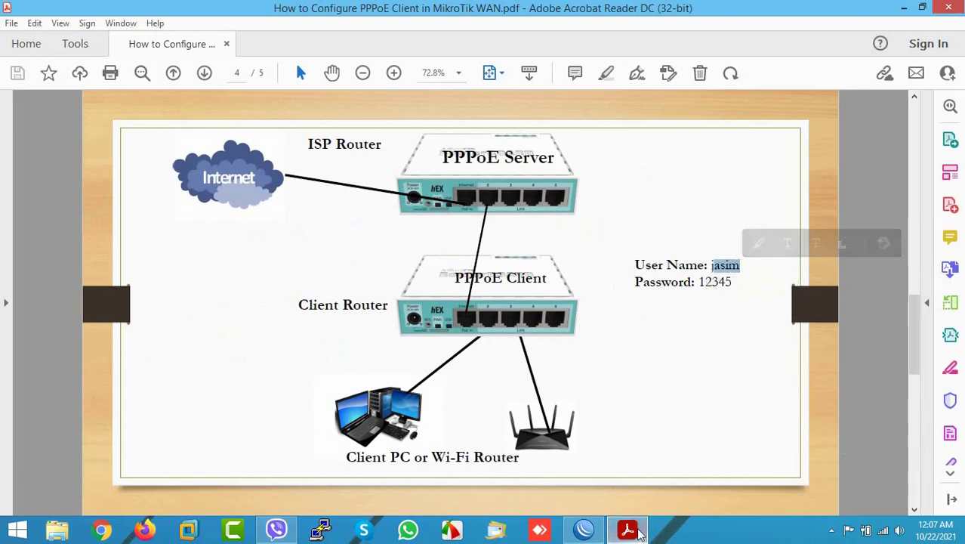
left_click(583, 531)
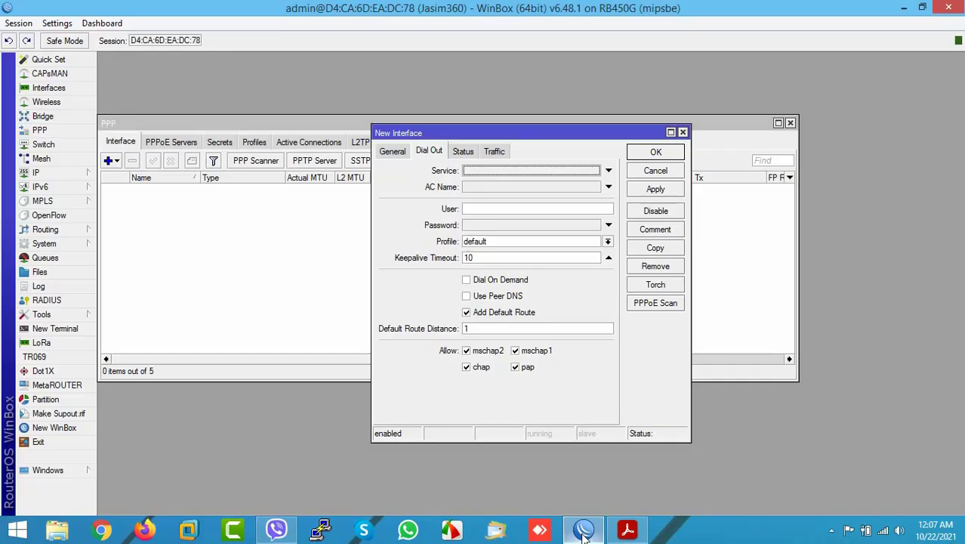
left_click(476, 209)
left_click(627, 530)
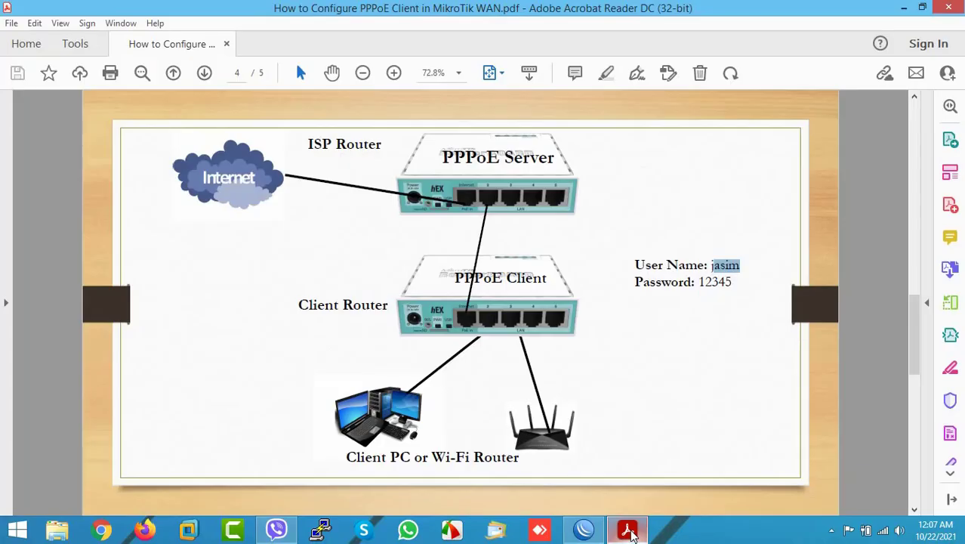
left_click_drag(698, 282, 736, 282)
- Enter the ISP account's user name and password for PPPoE WAN, then apply and save
left_click(584, 531)
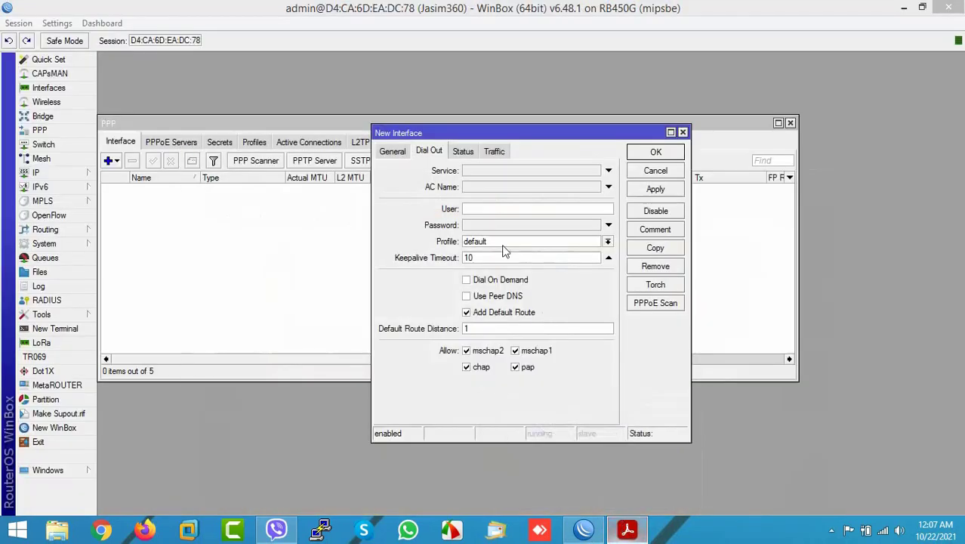
left_click(481, 211)
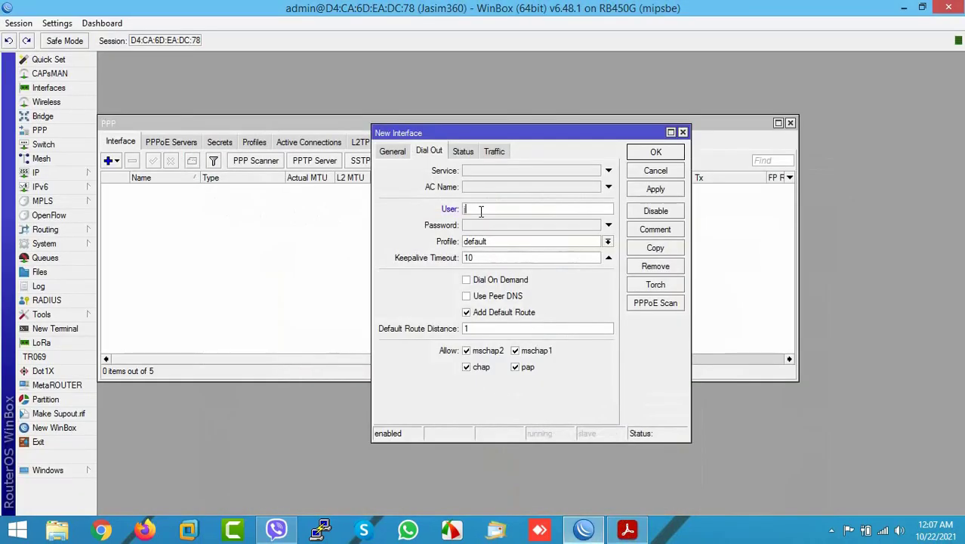
type("jasim")
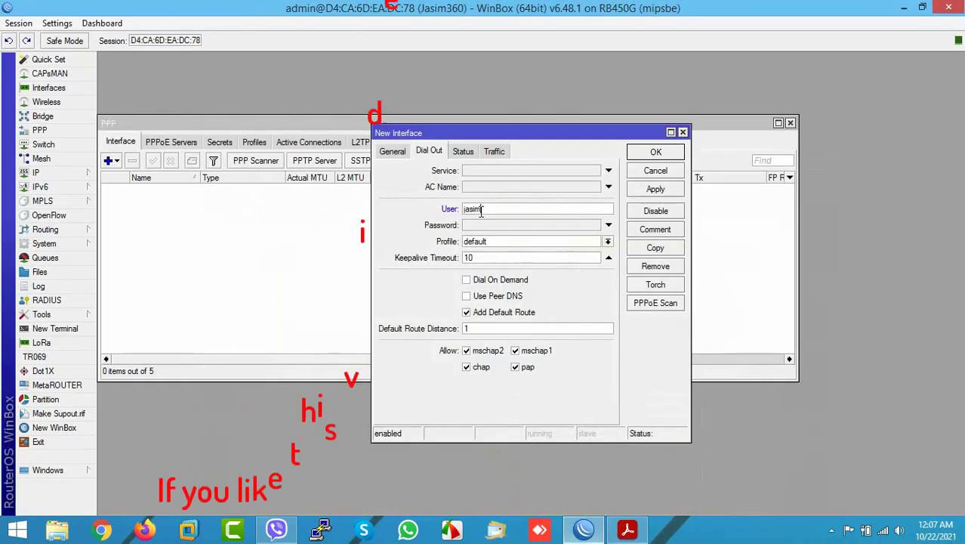
left_click(491, 226)
type("12345")
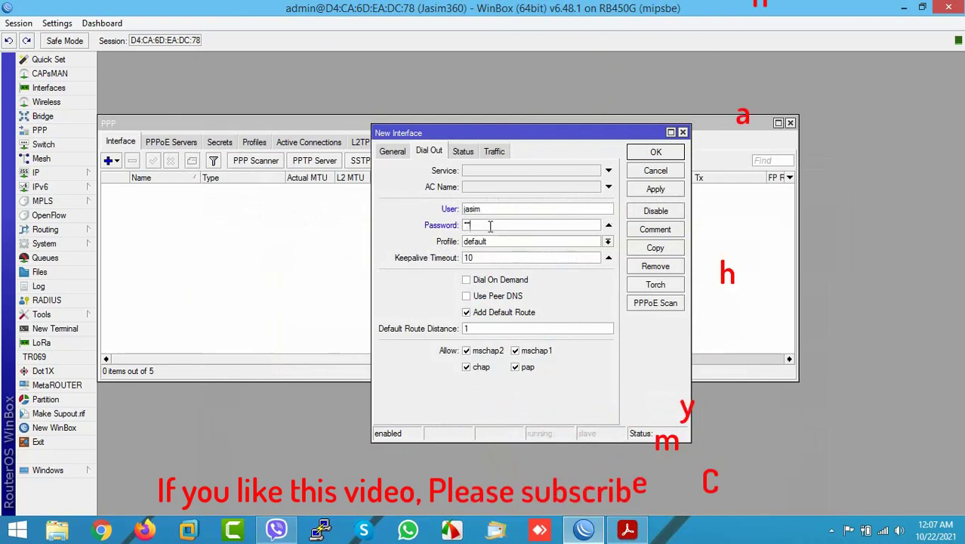
left_click(630, 193)
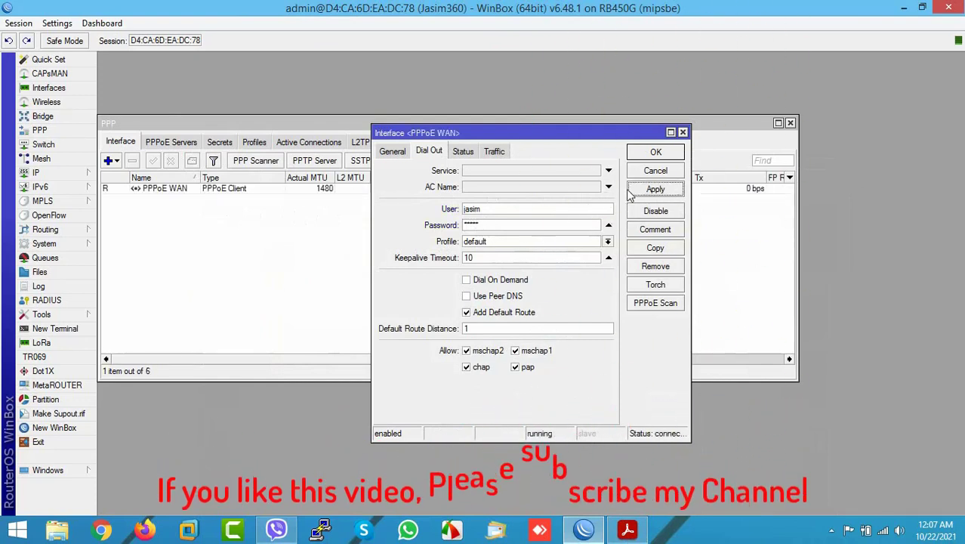
left_click(655, 152)
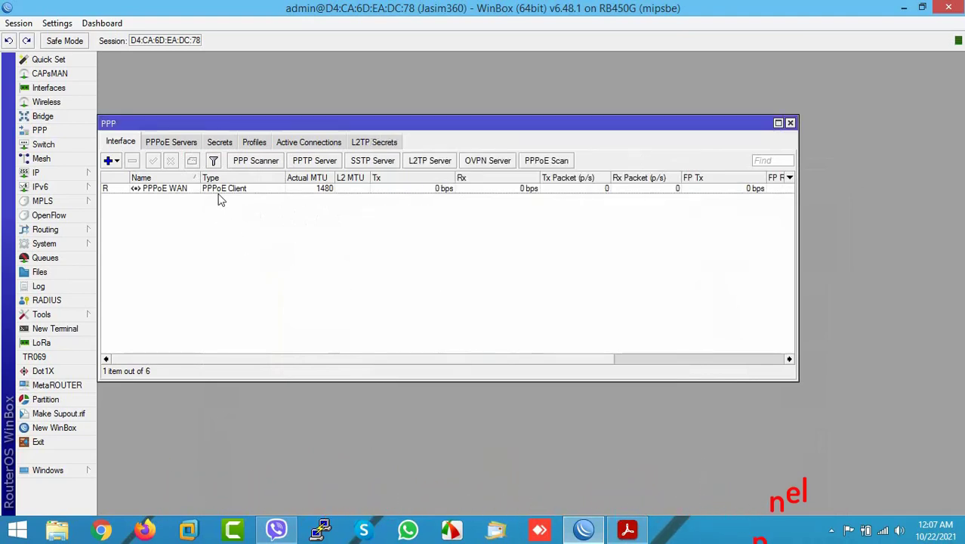
- Verify PPPoE WAN's dynamic address 192.168.10.99, then return to the step-list slide
left_click(170, 193)
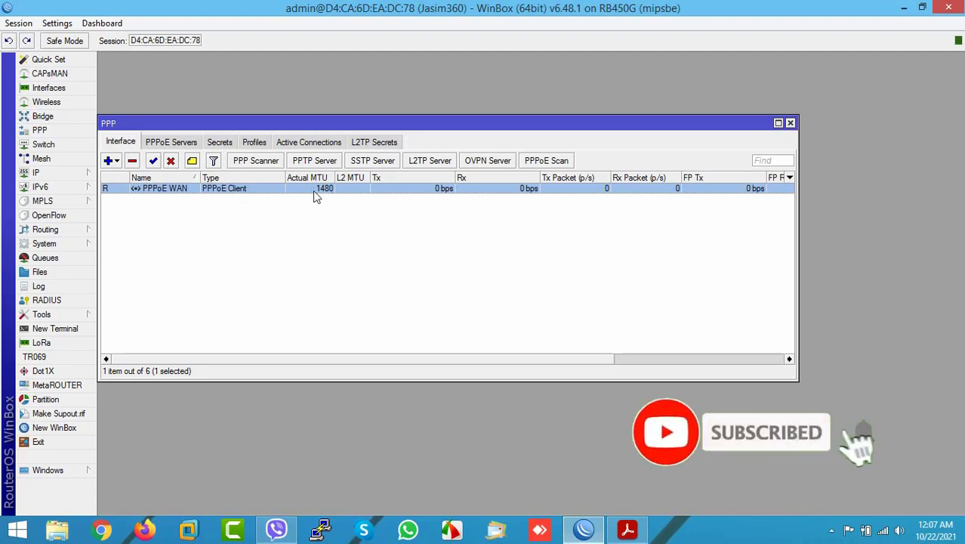
left_click(64, 175)
left_click(124, 198)
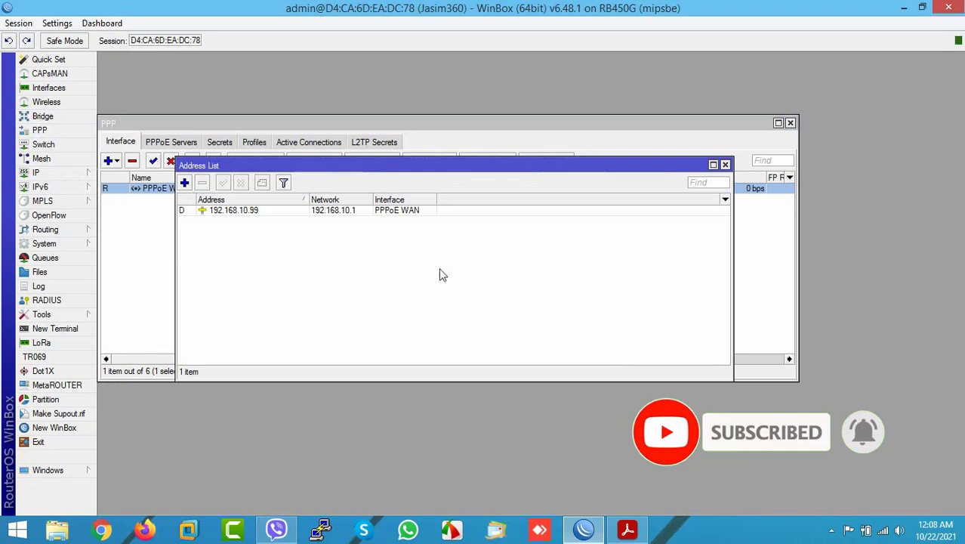
left_click(233, 212)
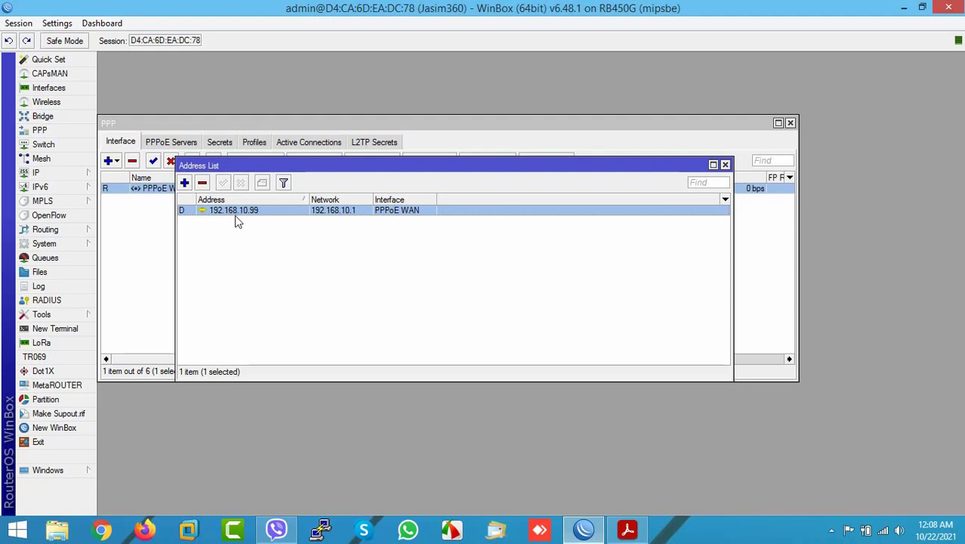
left_click(236, 244)
left_click(238, 215)
left_click(627, 529)
scroll(541, 402, "down", 1)
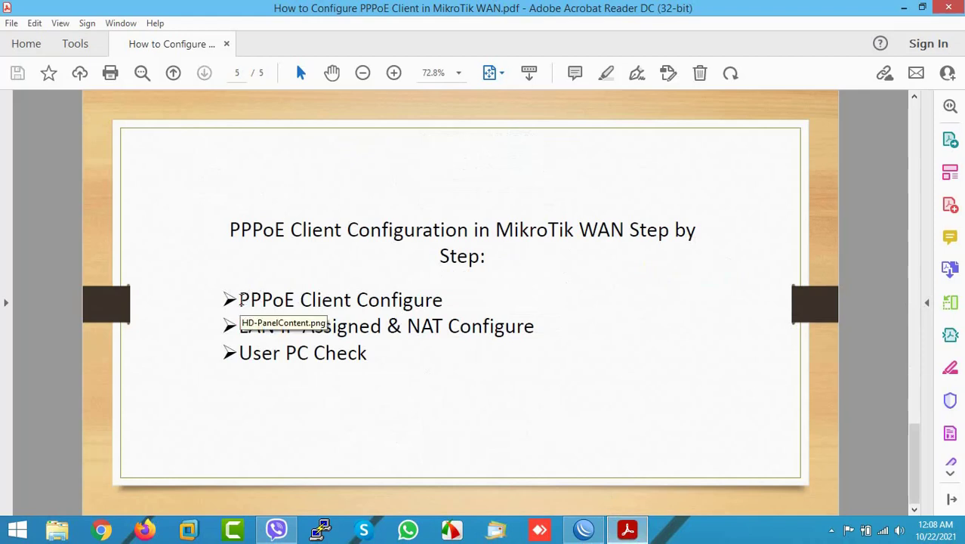
- Highlight the PPPoE Client Configure and LAN IP Assigned bullets, then return to WinBox
left_click_drag(239, 300, 365, 304)
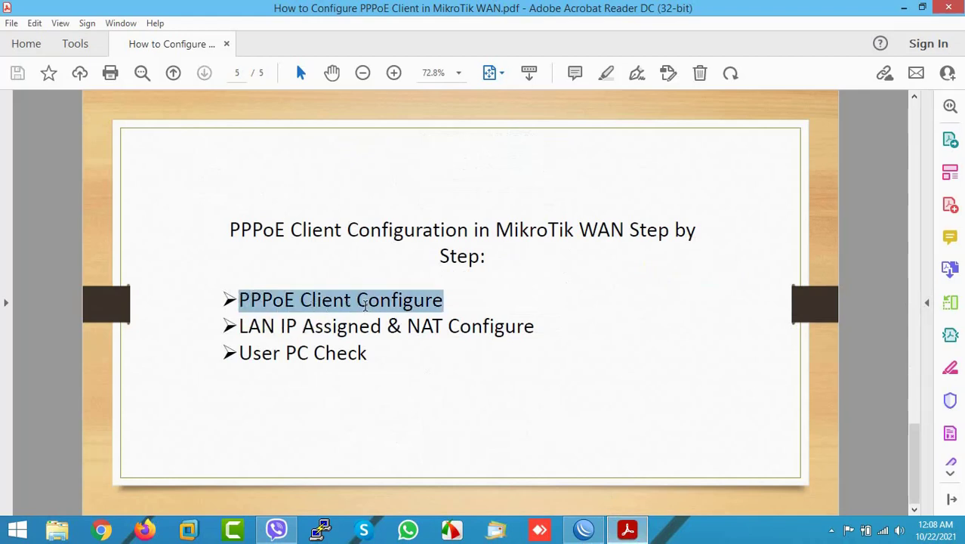
left_click(316, 326)
left_click_drag(240, 326, 382, 327)
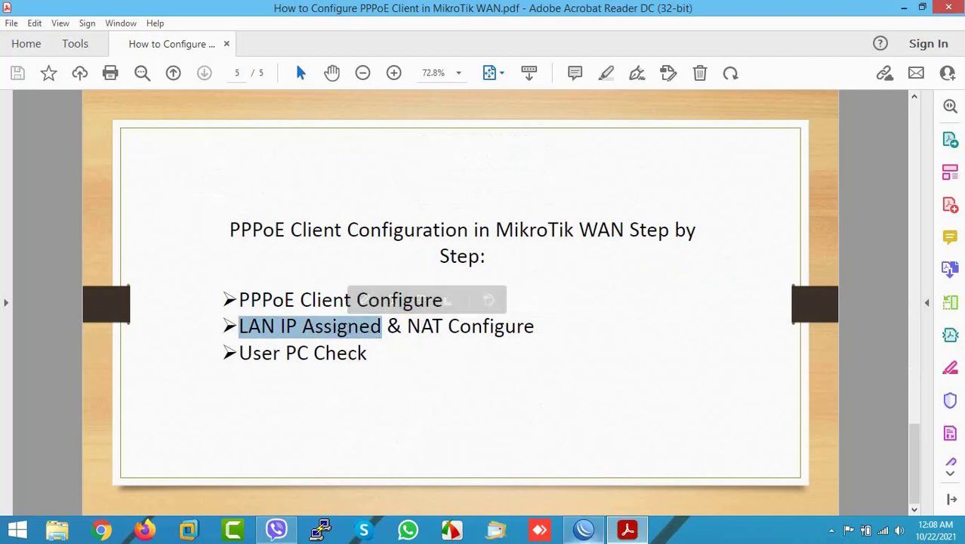
left_click(583, 529)
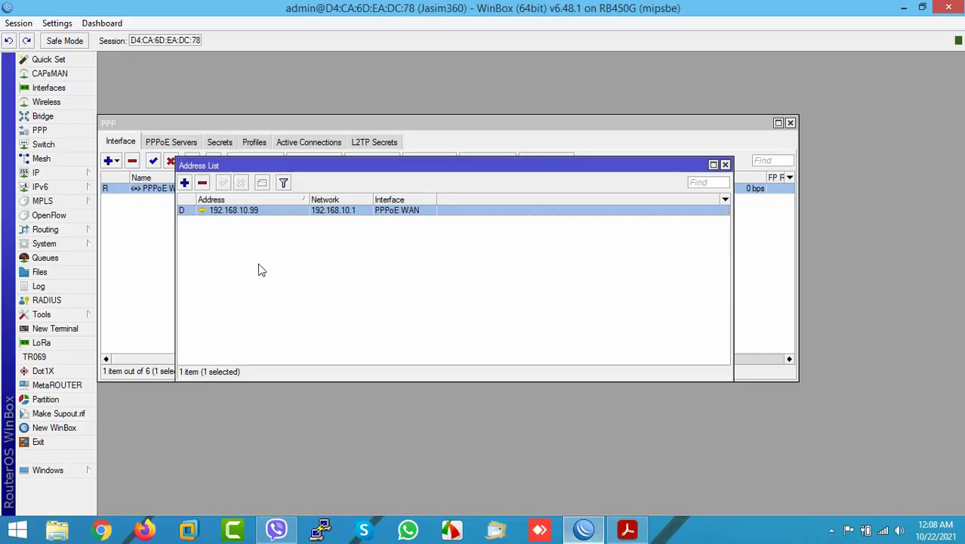
- Add LAN address 10.10.10.1/24 on interface ether2-LAN
left_click(68, 177)
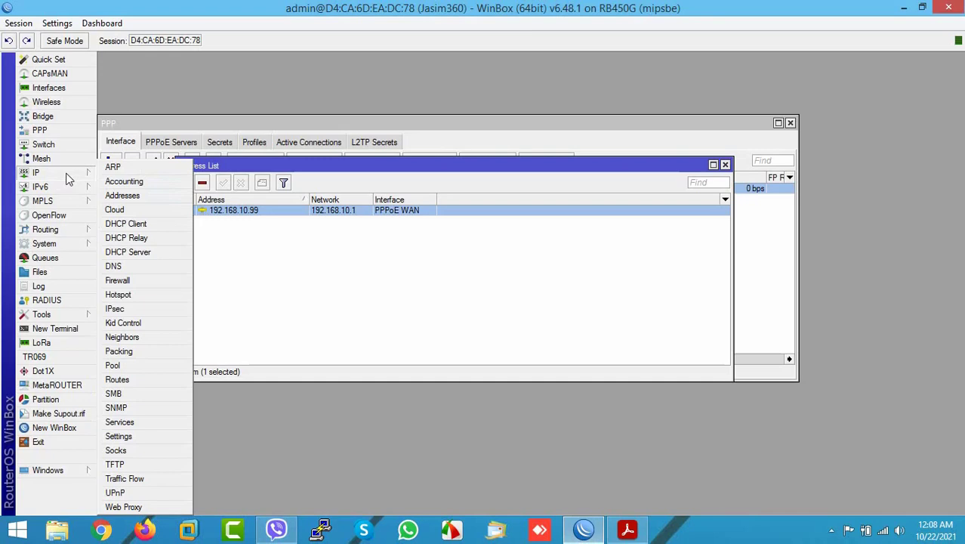
left_click(121, 196)
left_click(184, 183)
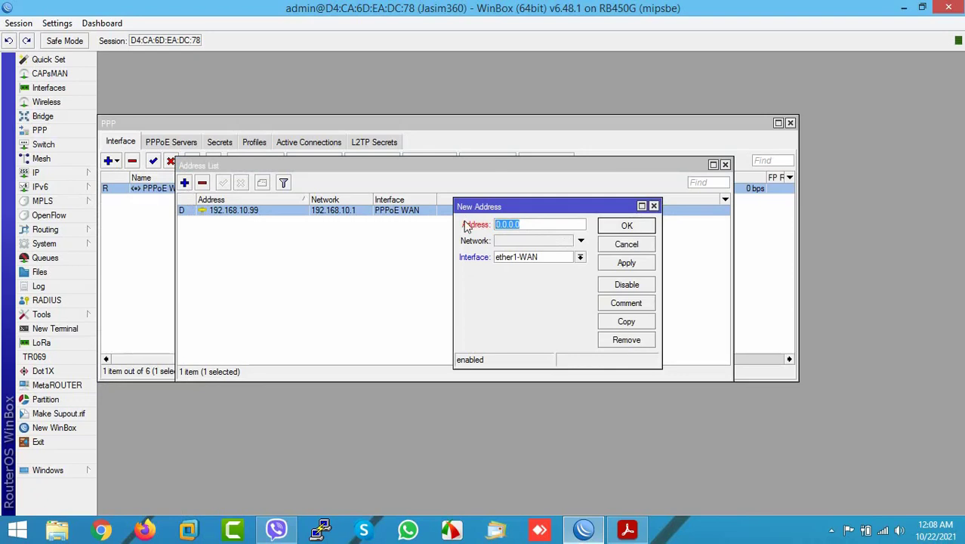
type("10.10.10.1/24")
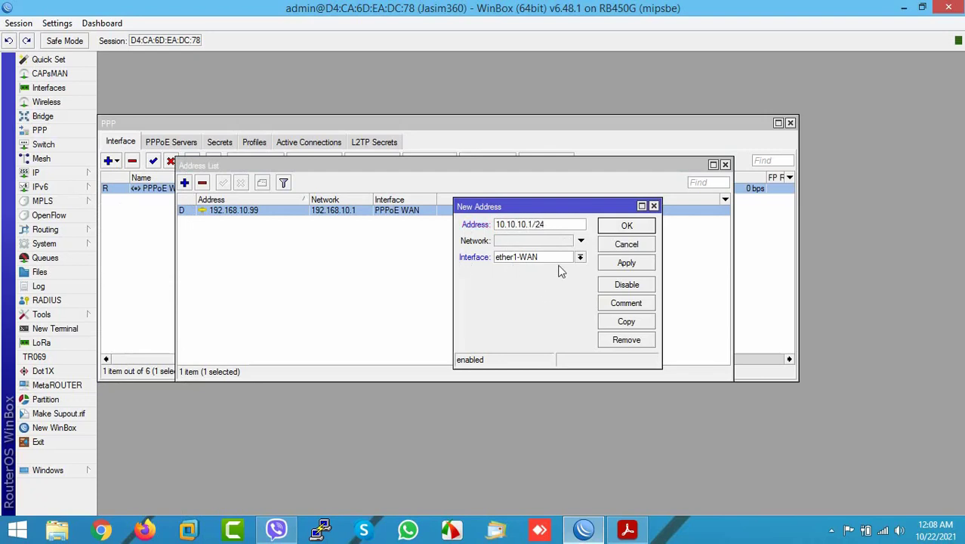
left_click(580, 257)
left_click(539, 282)
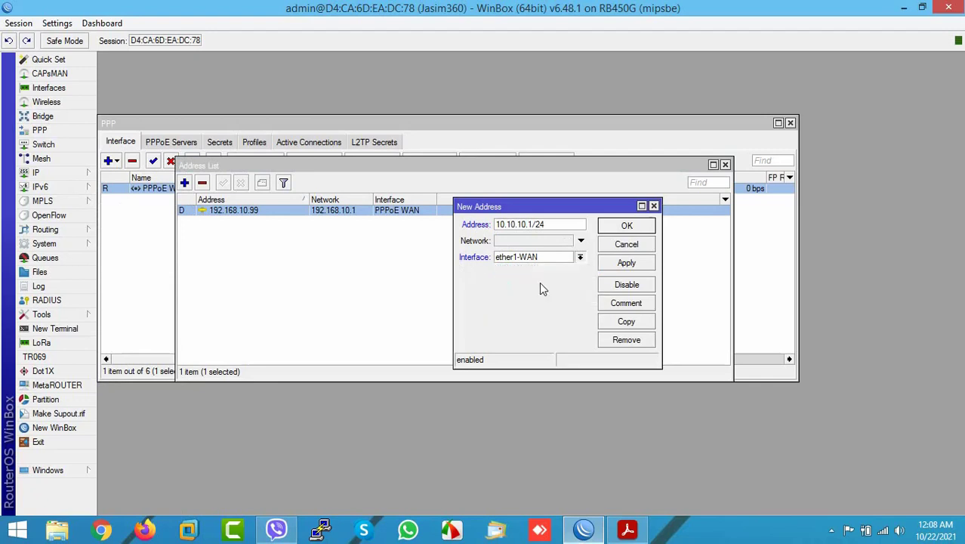
left_click(626, 263)
left_click(626, 226)
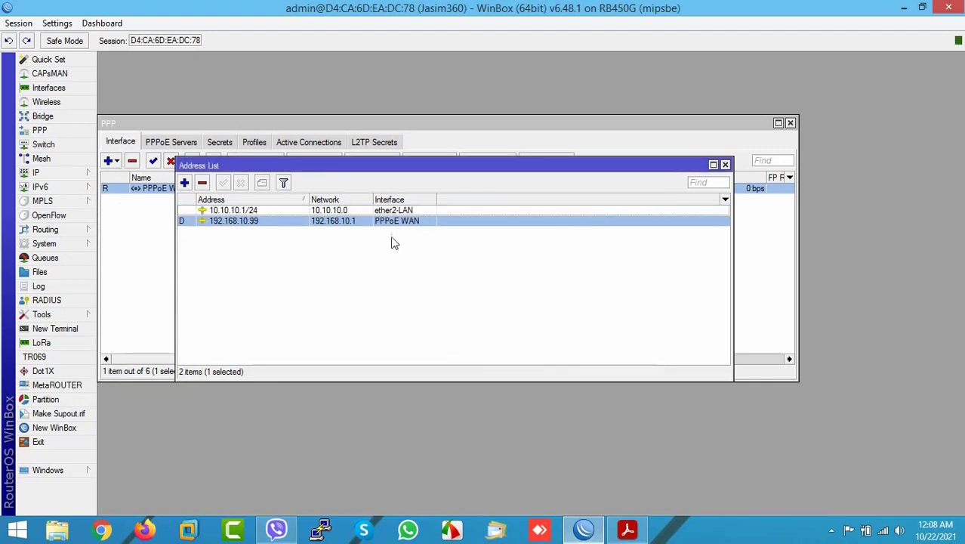
left_click(341, 214)
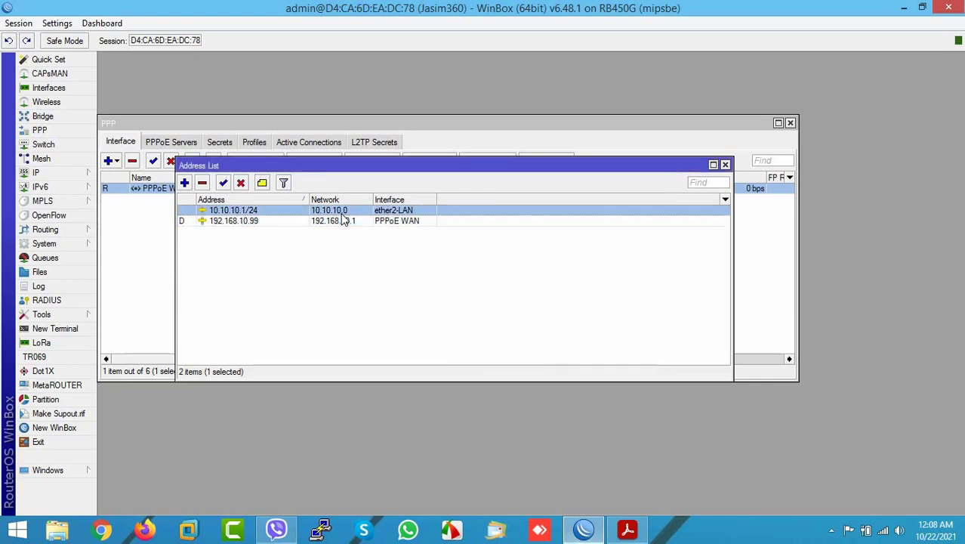
left_click(630, 532)
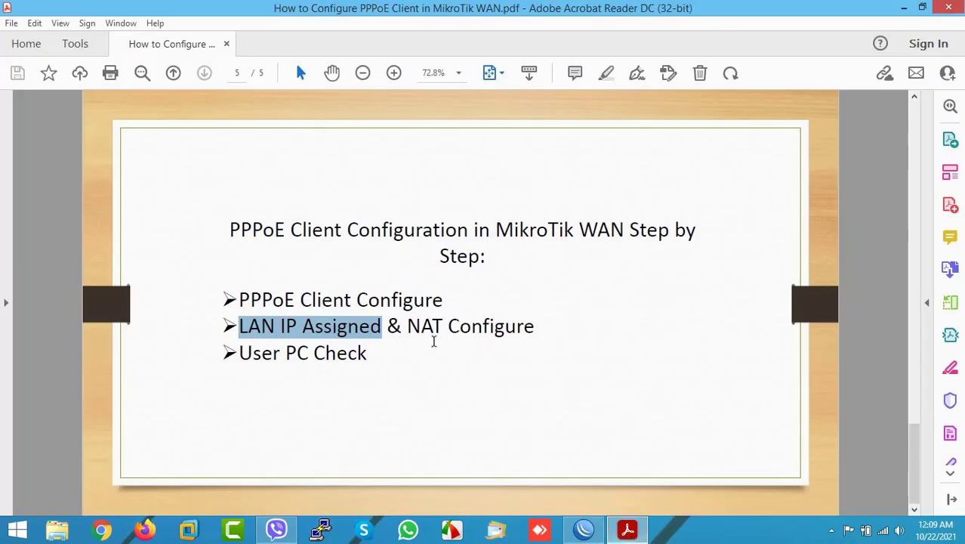
- Create a new srcnat NAT rule with source address 10.10.10.0/24
left_click(626, 531)
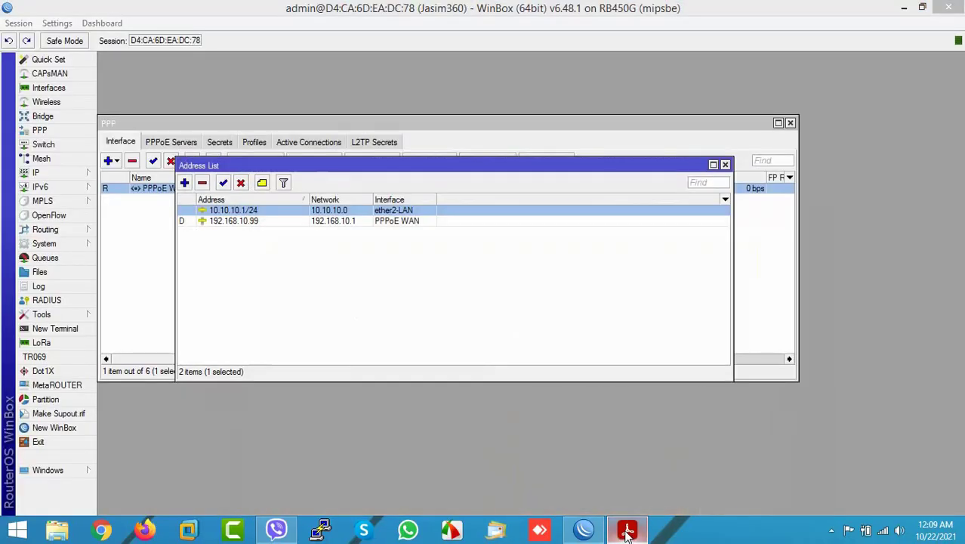
left_click(60, 173)
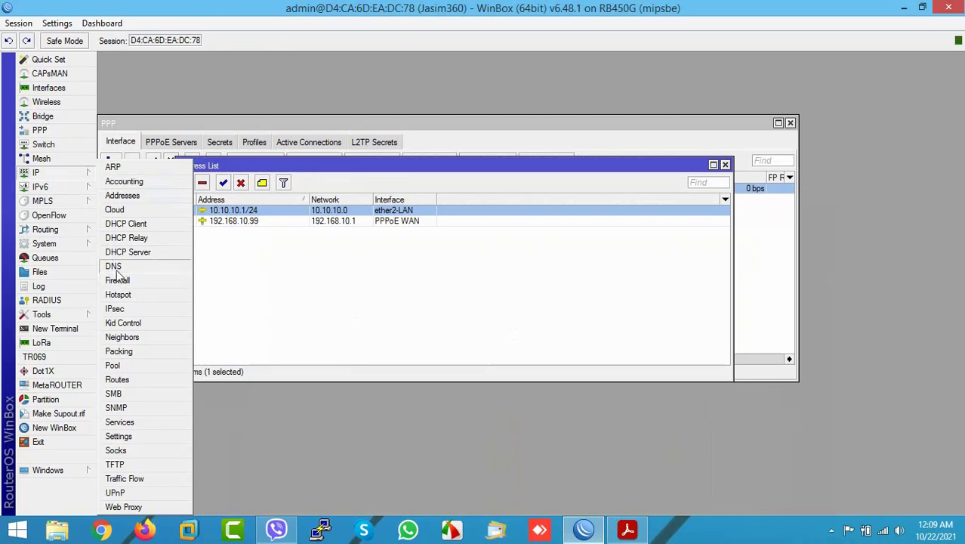
left_click(119, 281)
left_click(158, 166)
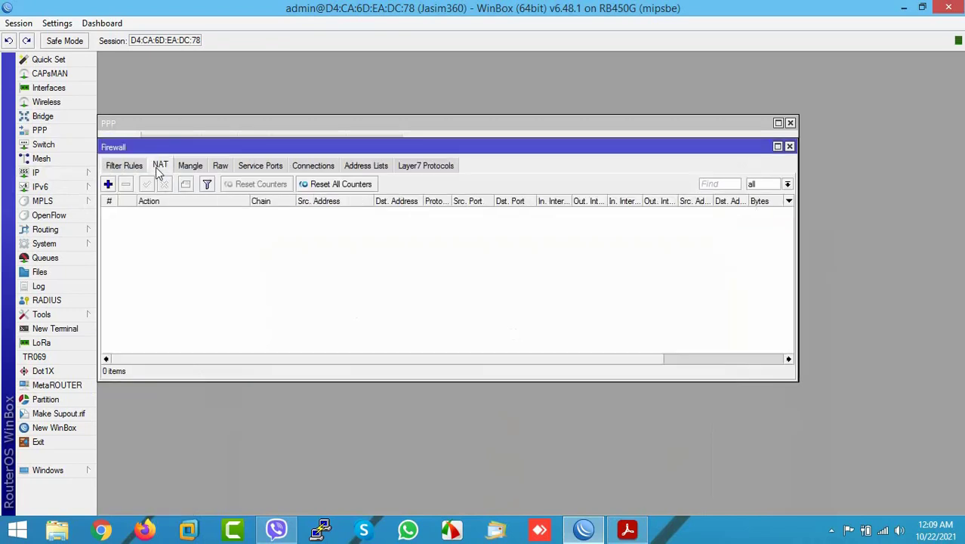
left_click(108, 185)
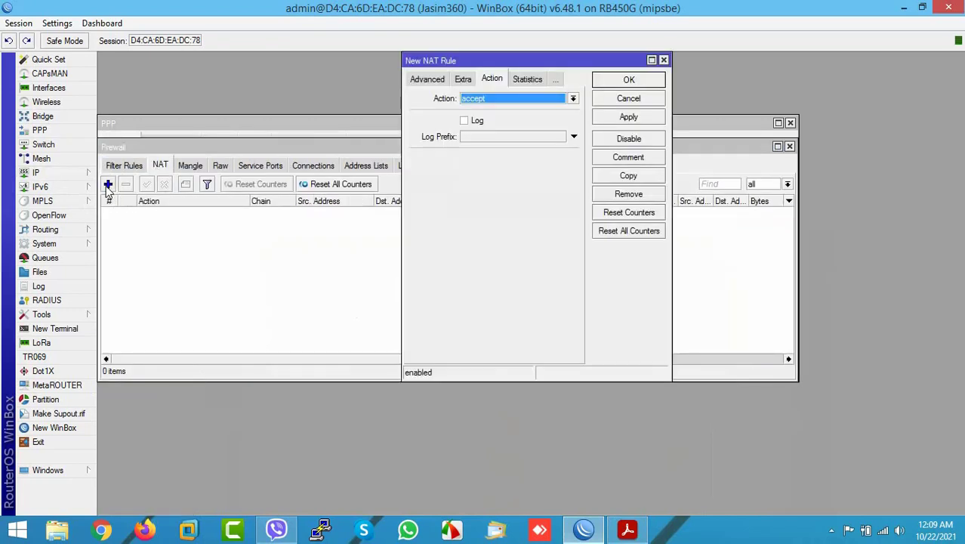
left_click(422, 81)
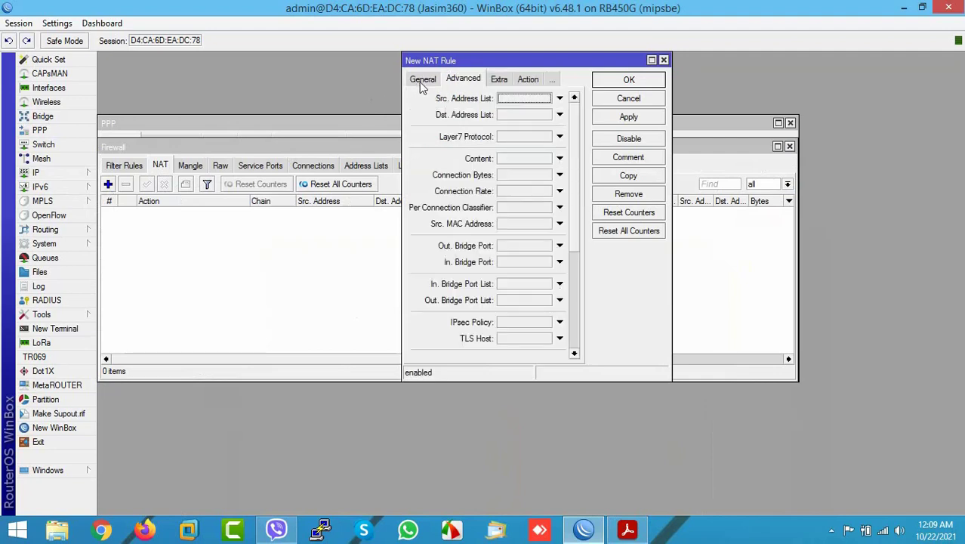
left_click(422, 80)
left_click(495, 118)
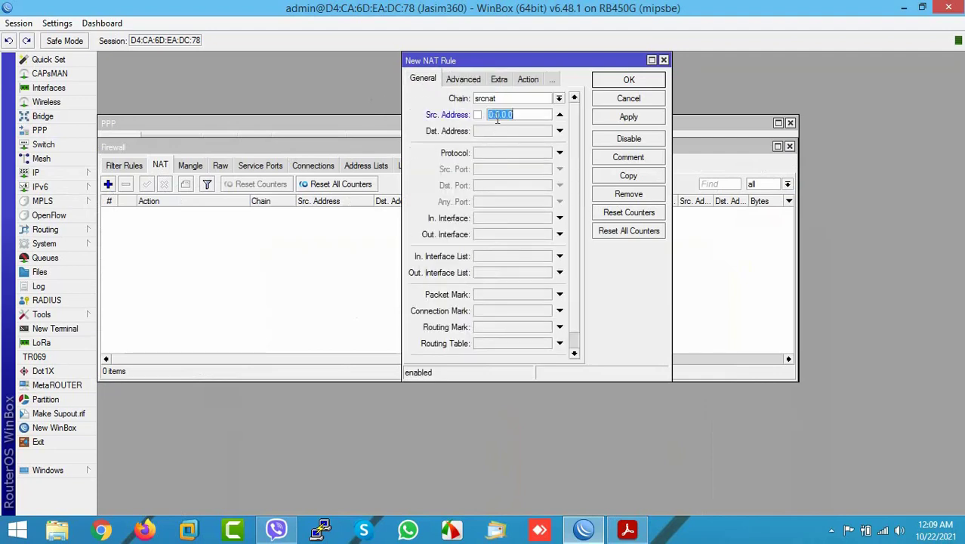
type("10.10.10.0/24")
- Set the NAT rule's action to masquerade and save it
left_click(528, 79)
left_click(500, 98)
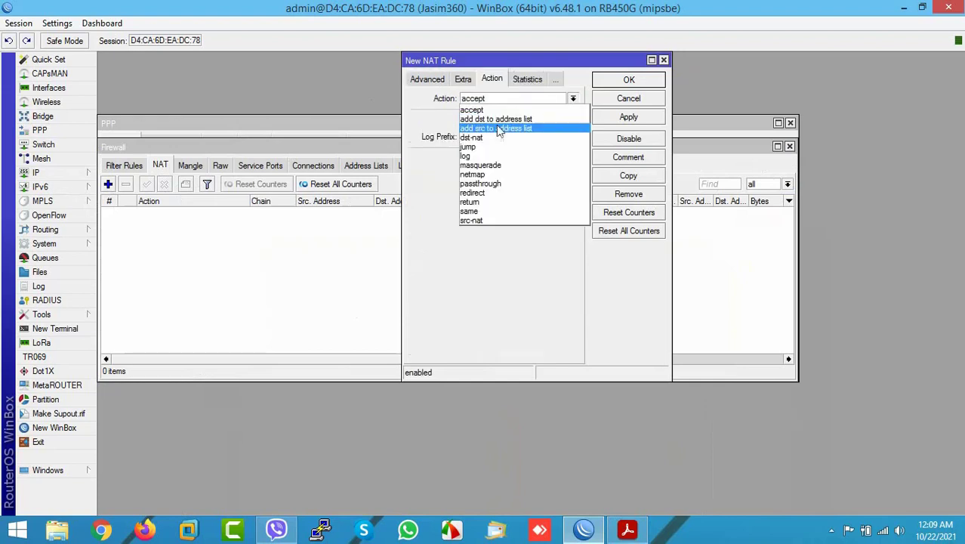
left_click(480, 164)
left_click(628, 117)
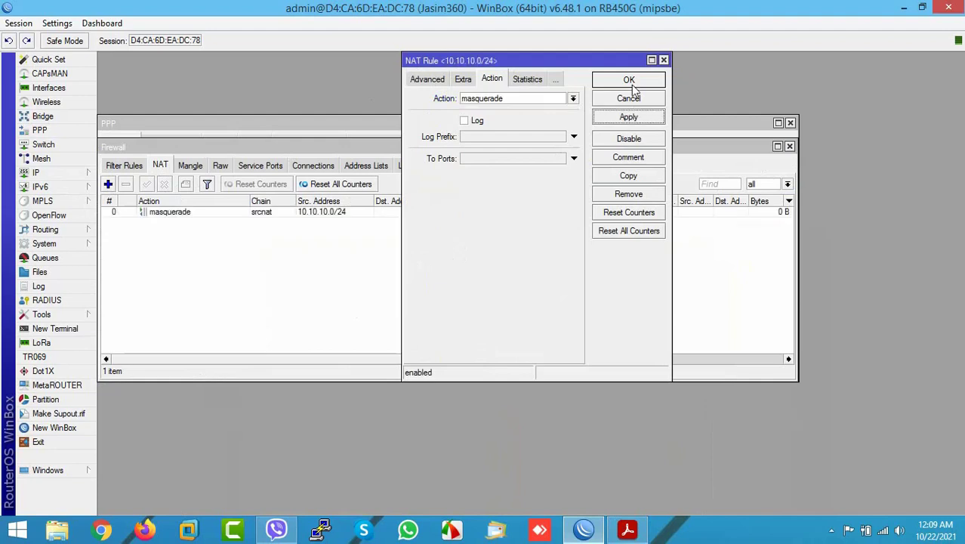
left_click(629, 80)
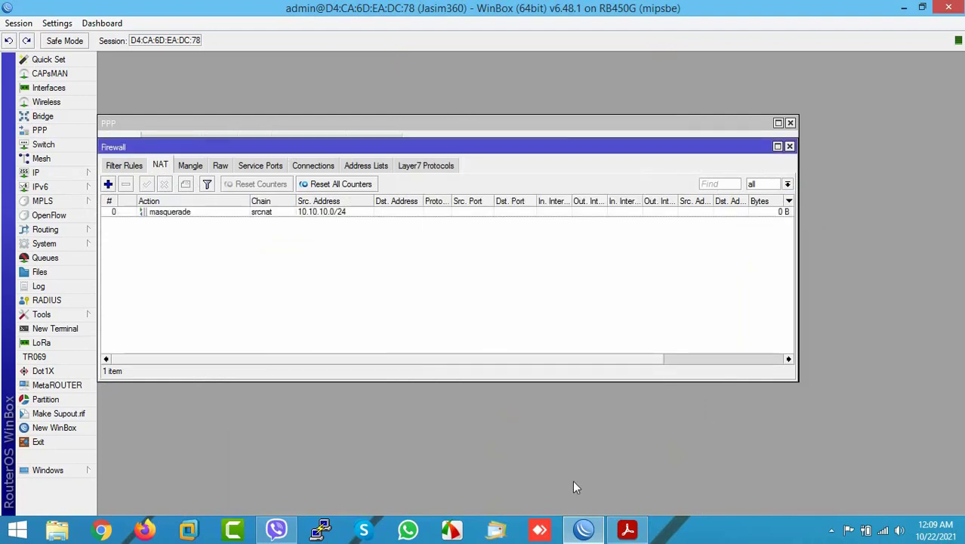
- Set the router's DNS server to 8.8.8.8
left_click(57, 175)
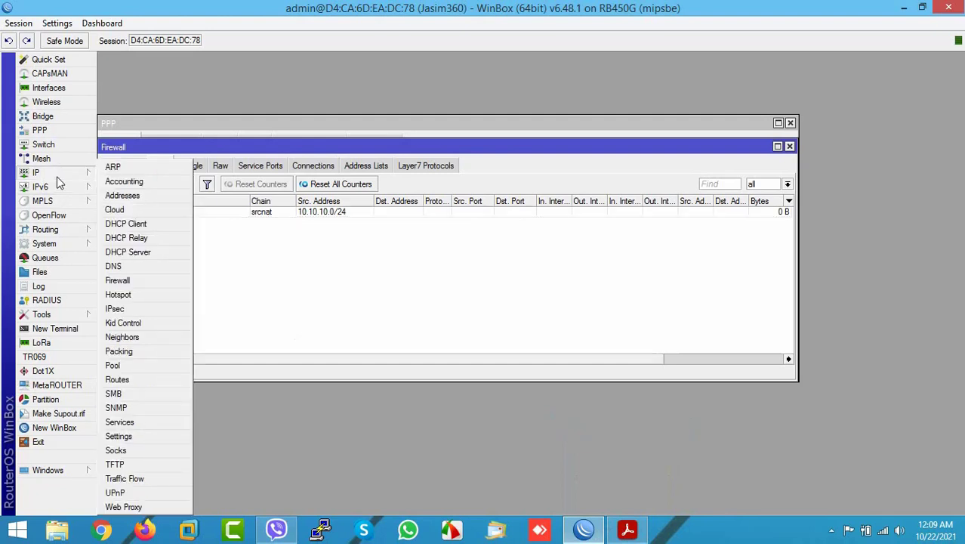
left_click(114, 268)
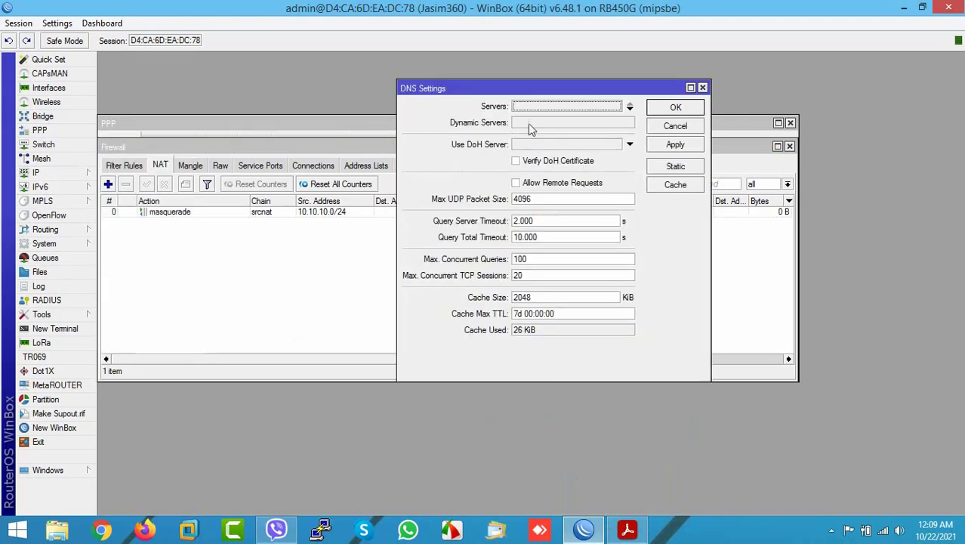
left_click(563, 107)
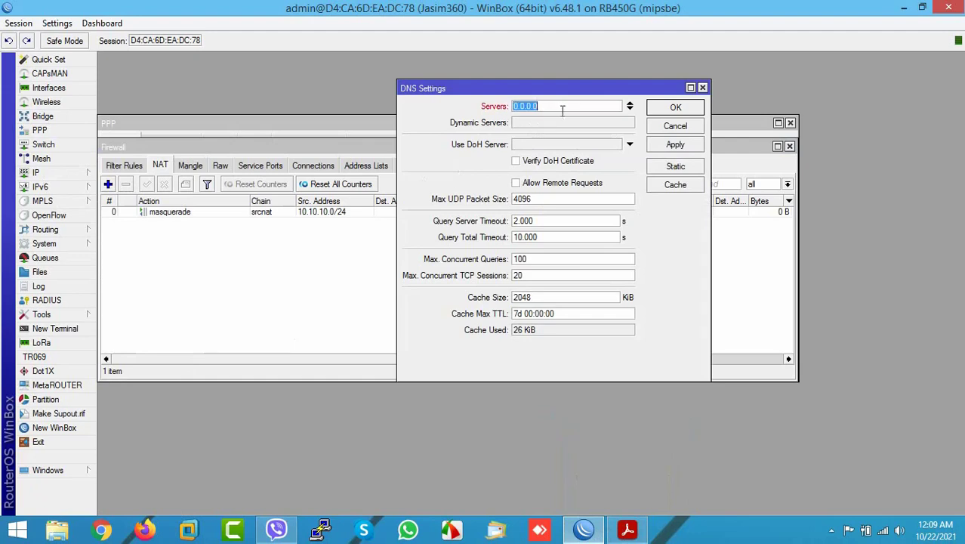
type("8.8.8.8")
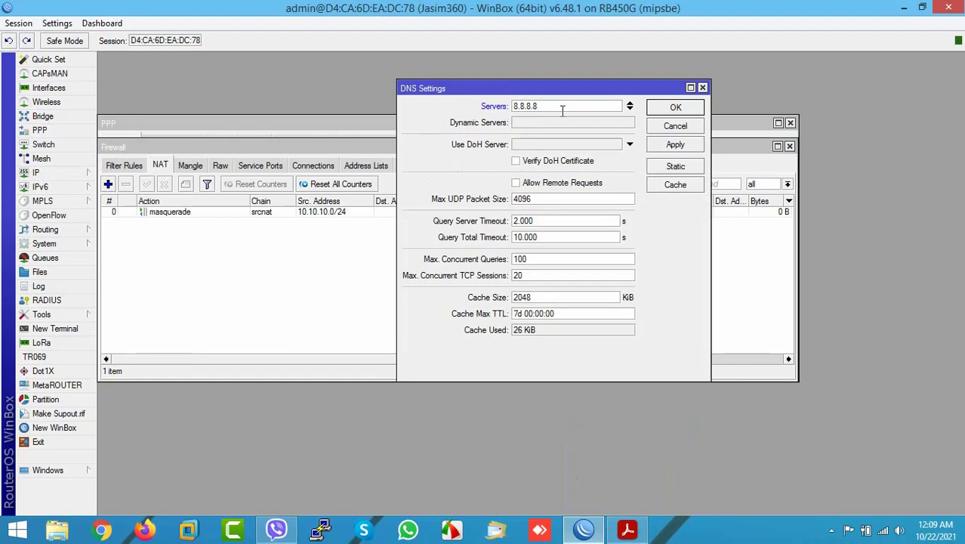
left_click(668, 145)
left_click(672, 109)
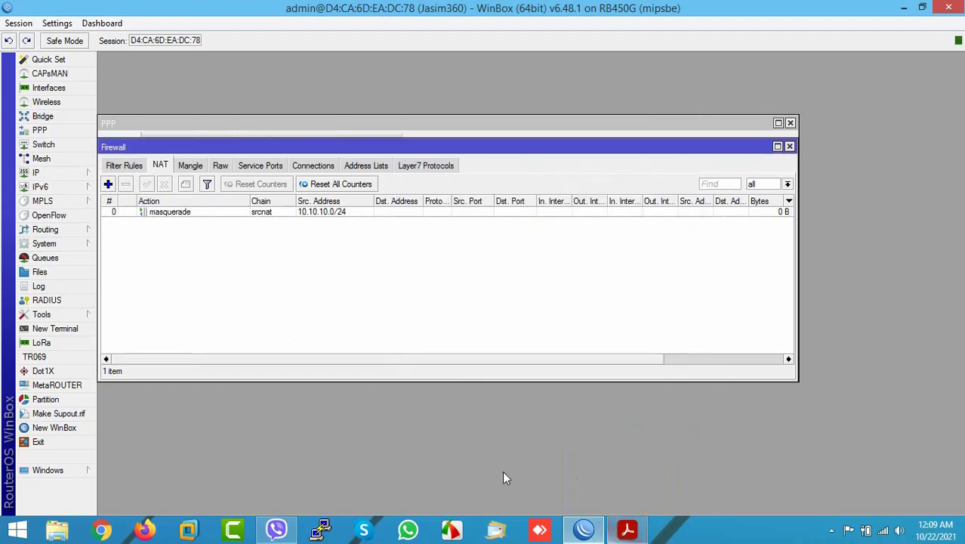
- Recheck the masquerade NAT rule and the 8.8.8.8 DNS setting
left_click(63, 175)
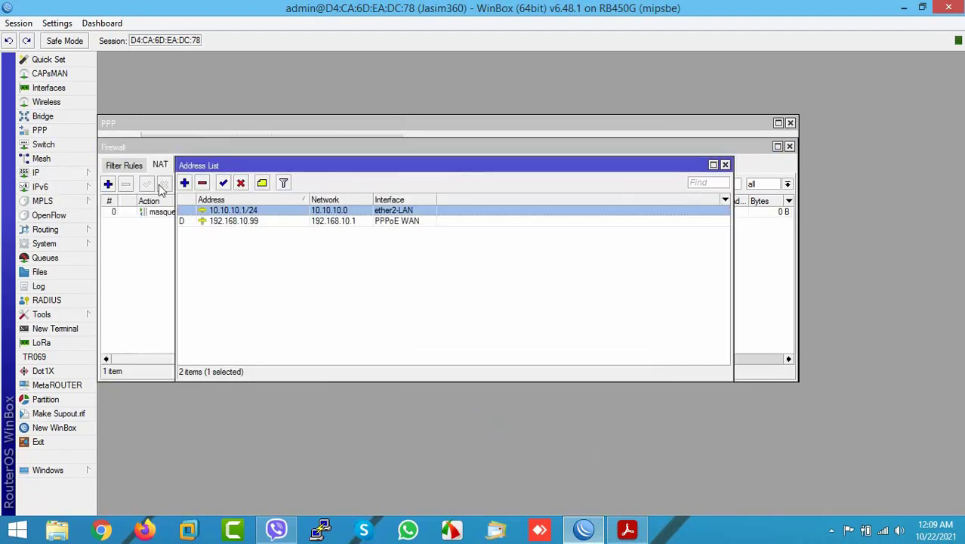
left_click(67, 173)
left_click(117, 281)
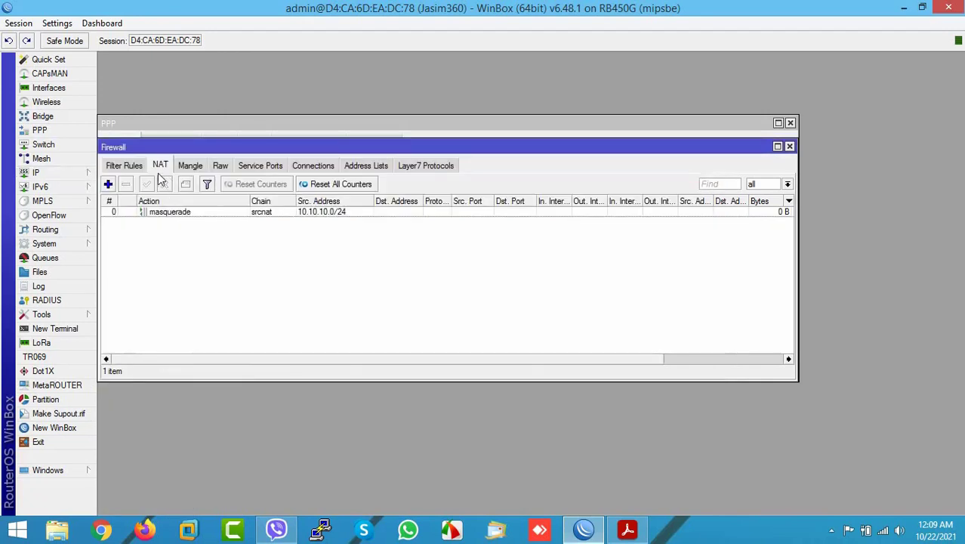
left_click(161, 213)
left_click(57, 175)
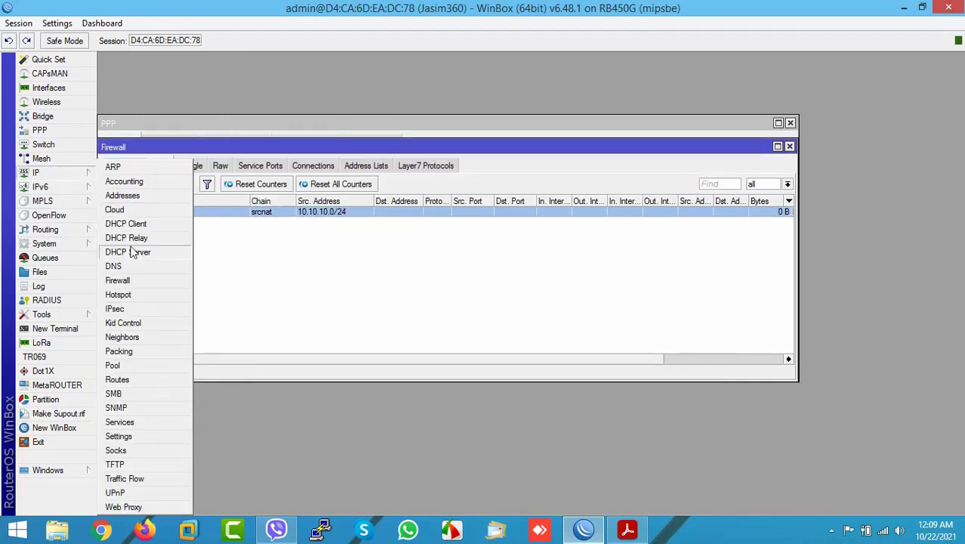
left_click(121, 268)
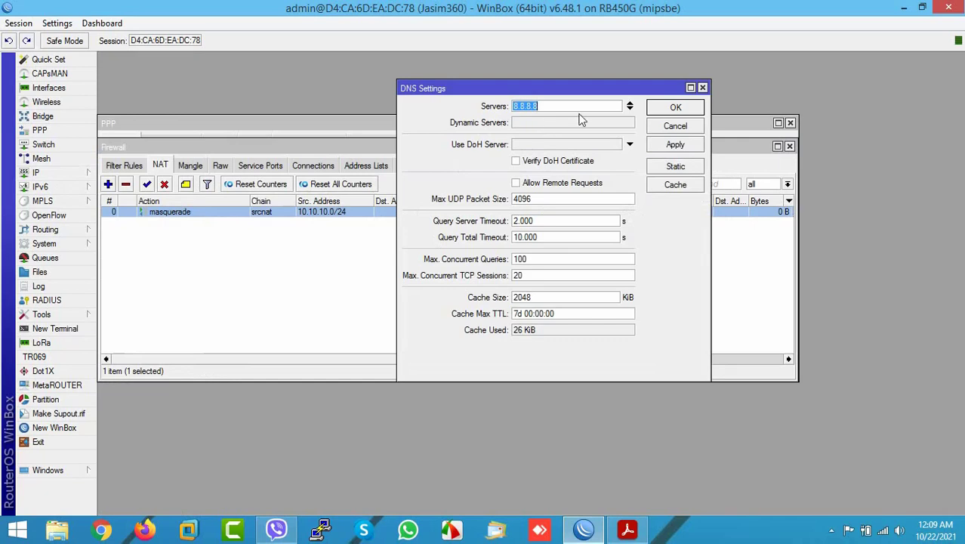
left_click(672, 108)
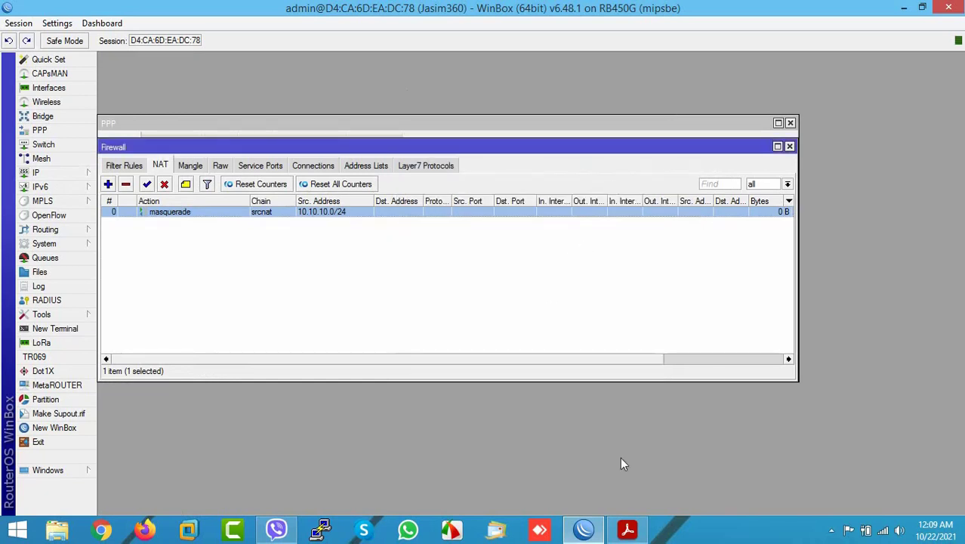
- Run ping yahoo.com in a new router terminal
left_click(85, 332)
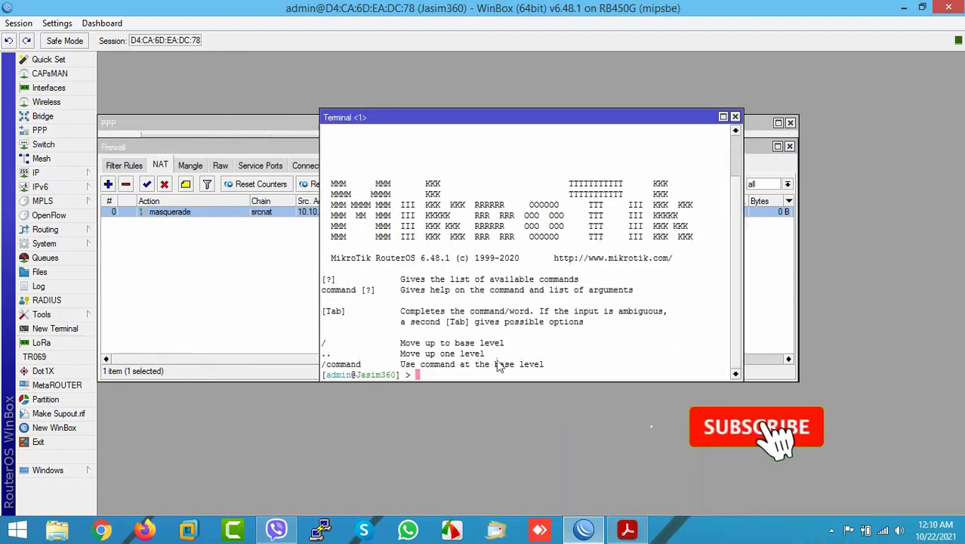
type("pin")
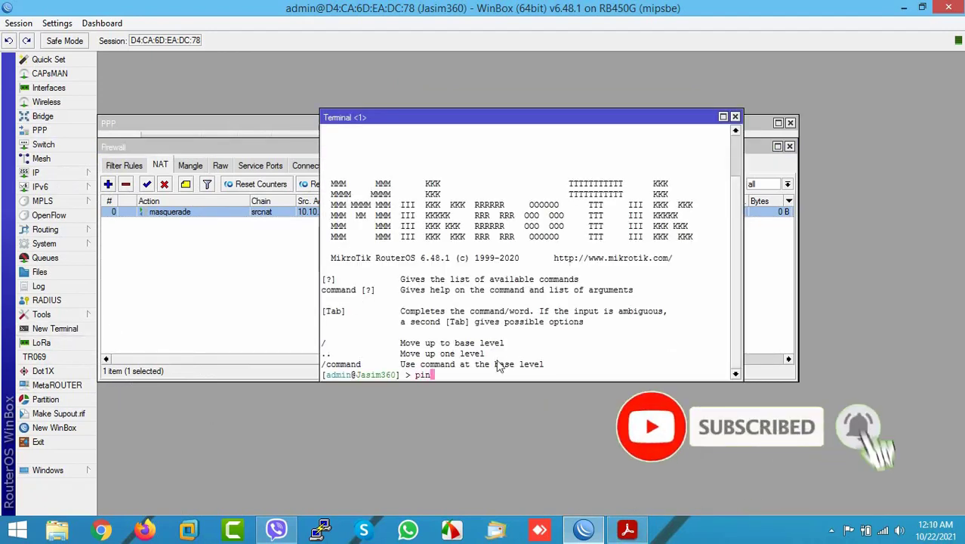
type("g yahoo.")
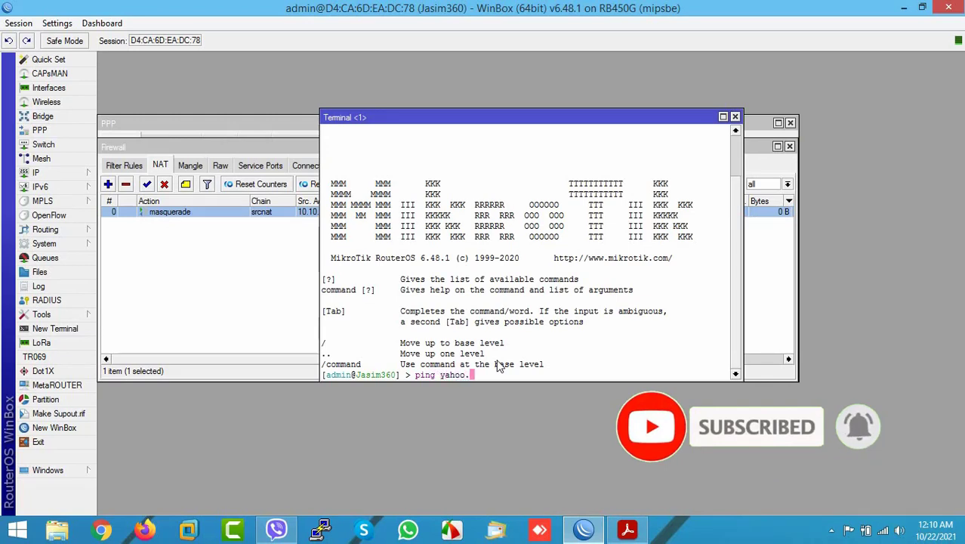
type("com")
key("Return")
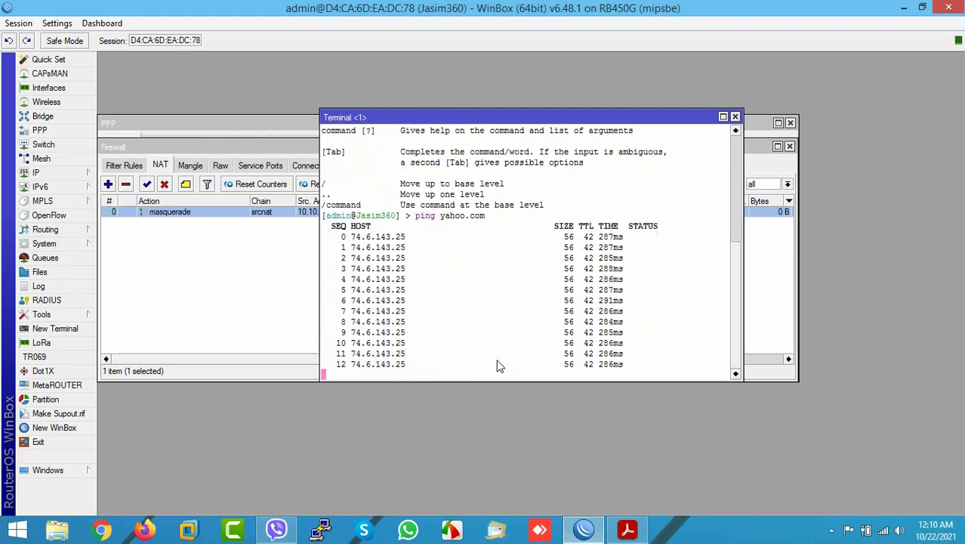
- Highlight the User PC Check step on the slide, then minimise Acrobat
left_click(625, 530)
left_click_drag(243, 352, 314, 352)
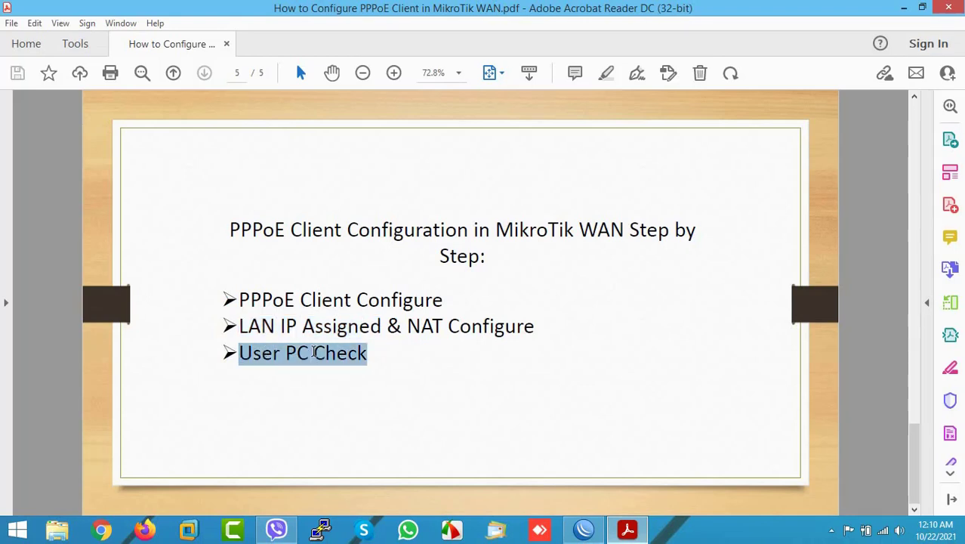
left_click(326, 352)
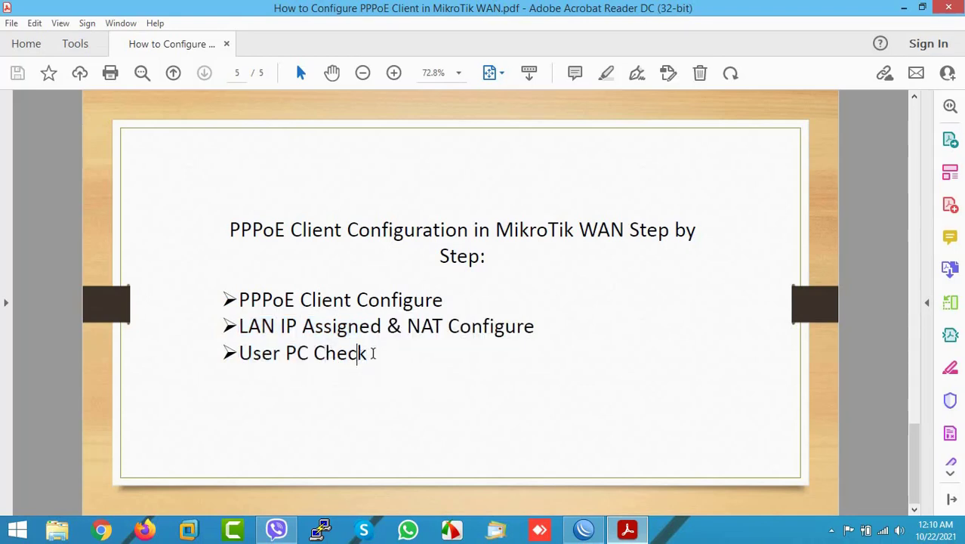
left_click_drag(369, 353, 274, 353)
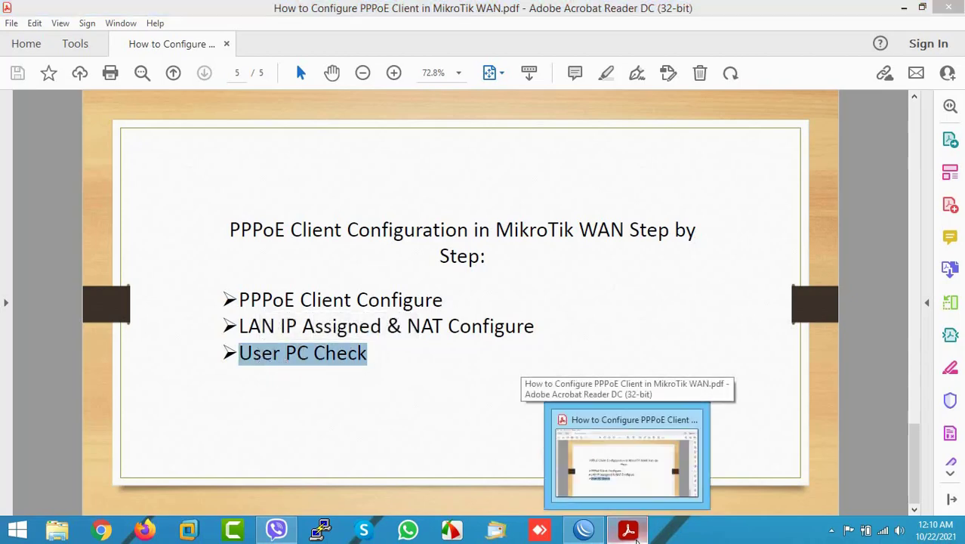
left_click(636, 539)
- Open the Network Connections adapter list from the tray network icon via Network and Sharing Center
left_click(884, 536)
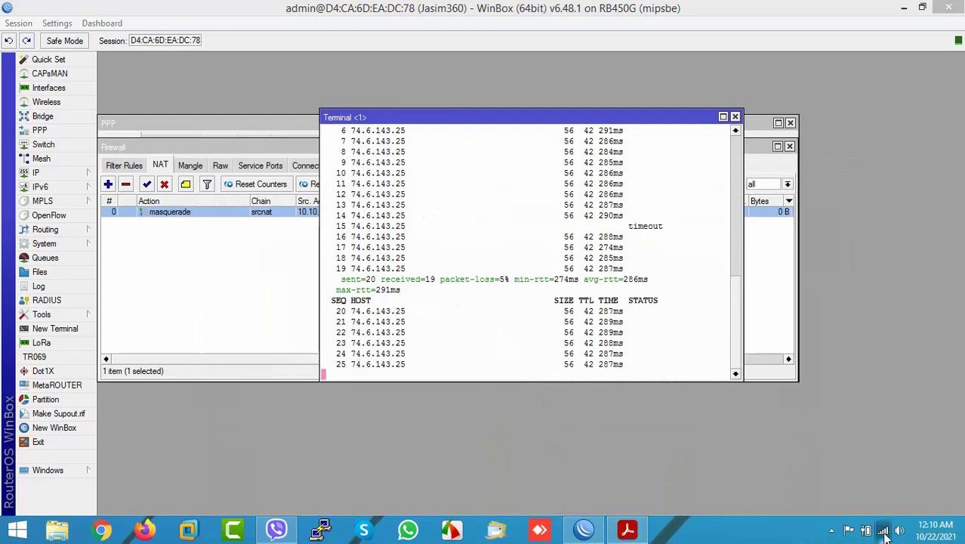
left_click(885, 536)
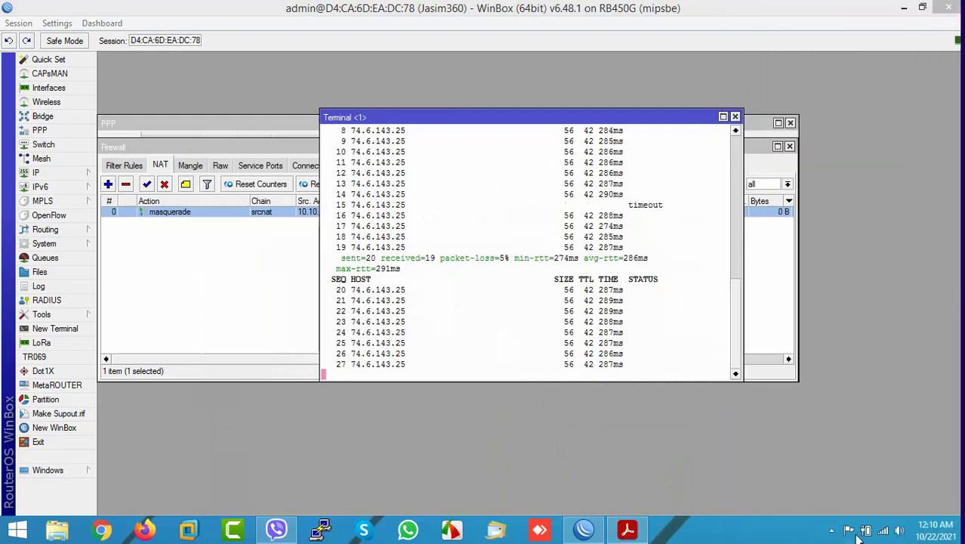
right_click(885, 536)
left_click(879, 519)
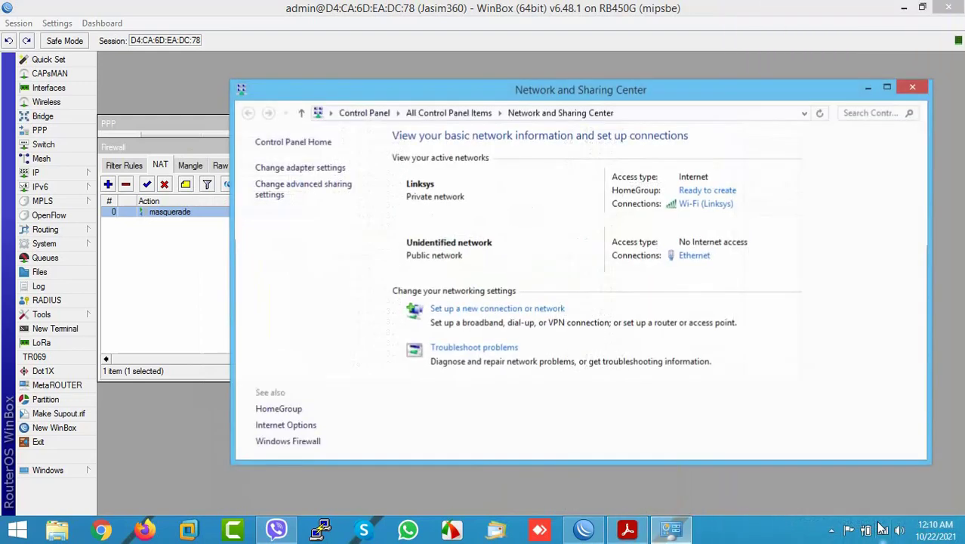
left_click(296, 168)
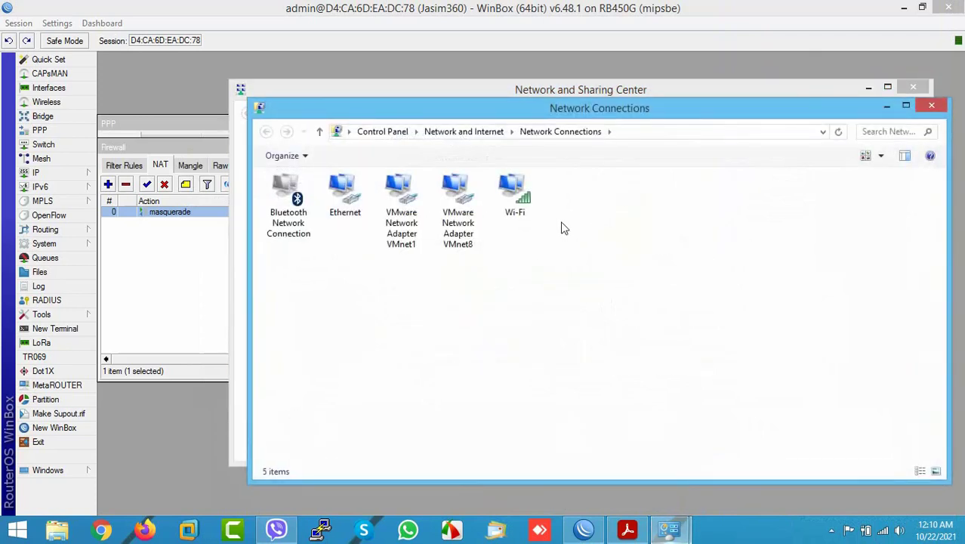
- Disable the Wi-Fi adapter, then select the Ethernet adapter and bring up its options
left_click(515, 200)
right_click(515, 202)
left_click(542, 211)
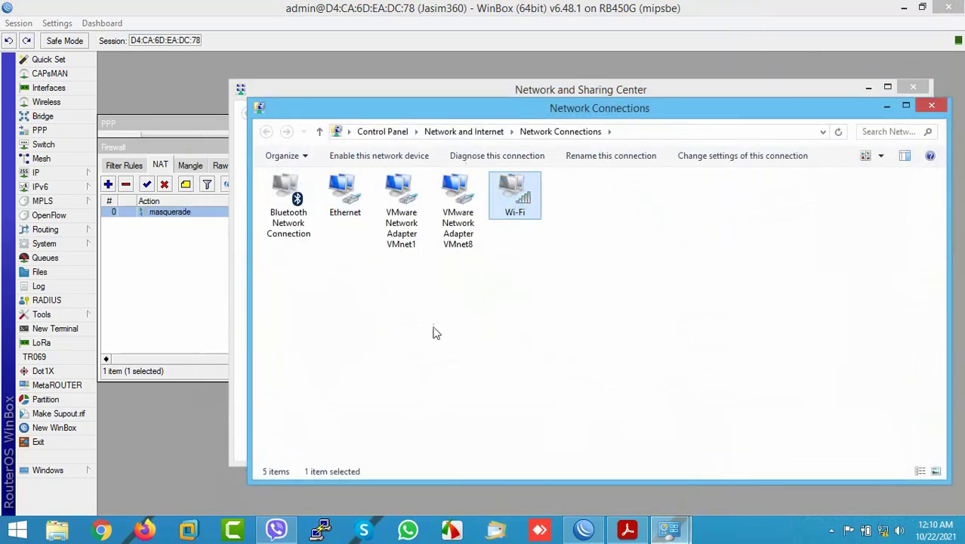
left_click(350, 198)
right_click(350, 198)
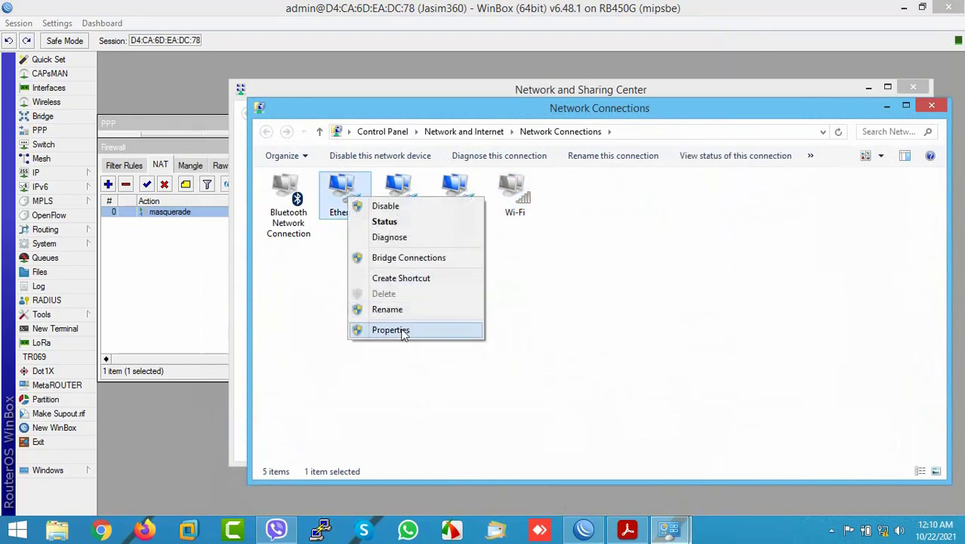
- Give Ethernet static IPv4 10.10.10.2, mask 255.255.255.0, gateway 10.10.10.1 and DNS 8.8.8.8
left_click(403, 331)
scroll(413, 355, "down", 1)
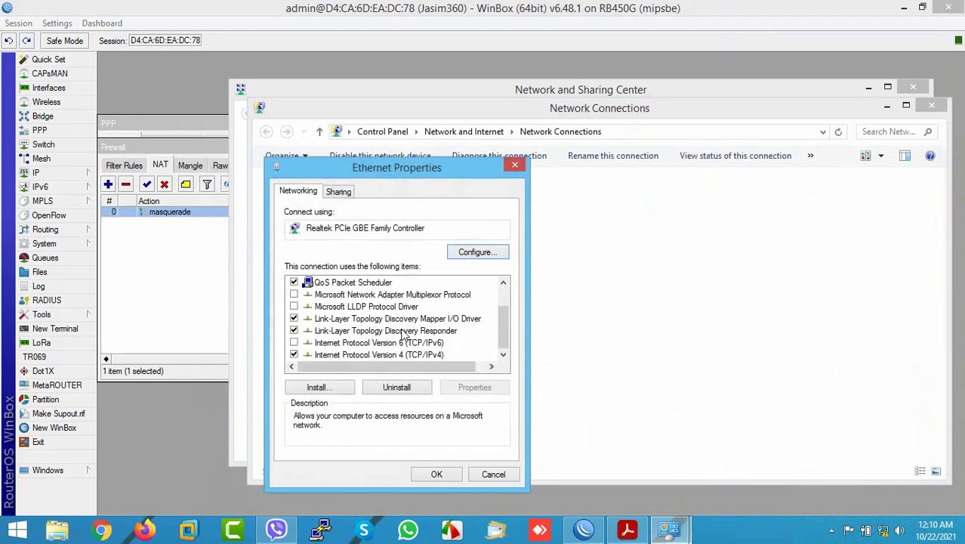
double_click(414, 354)
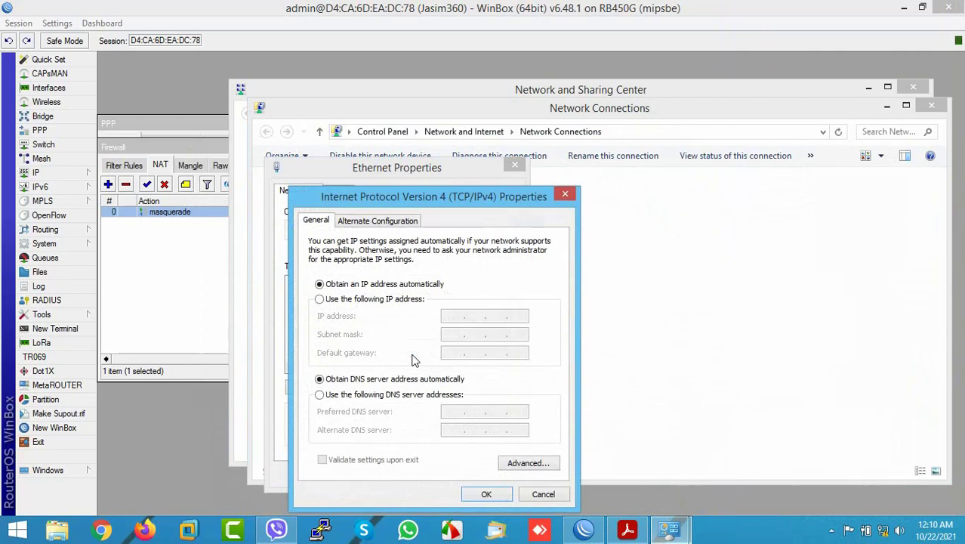
left_click(388, 299)
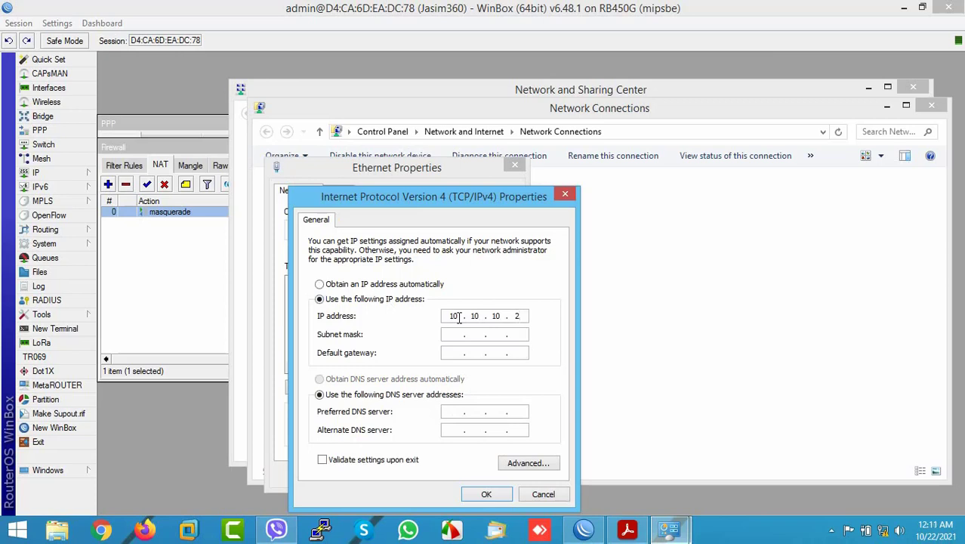
key("Tab")
type("255.255.255.0")
left_click(459, 413)
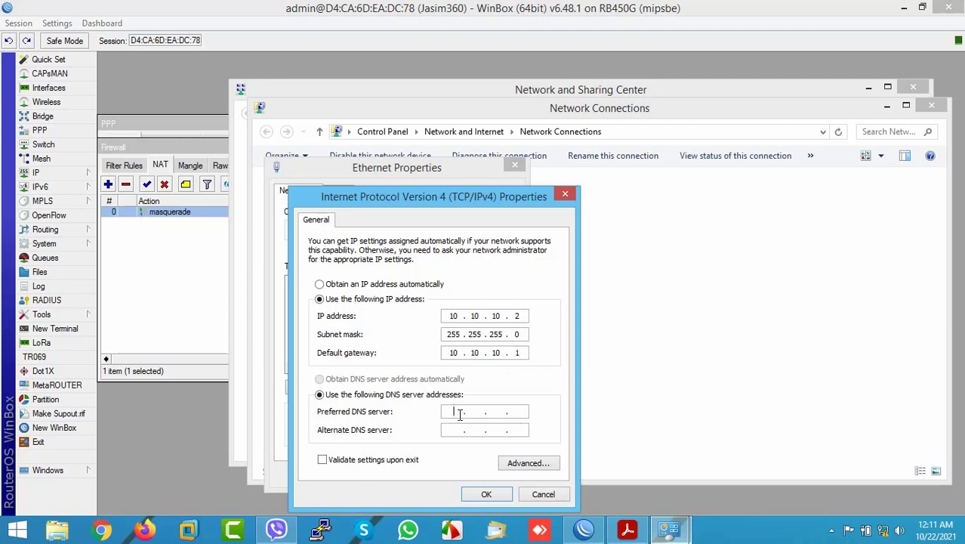
type("8.8.8.8")
left_click(485, 495)
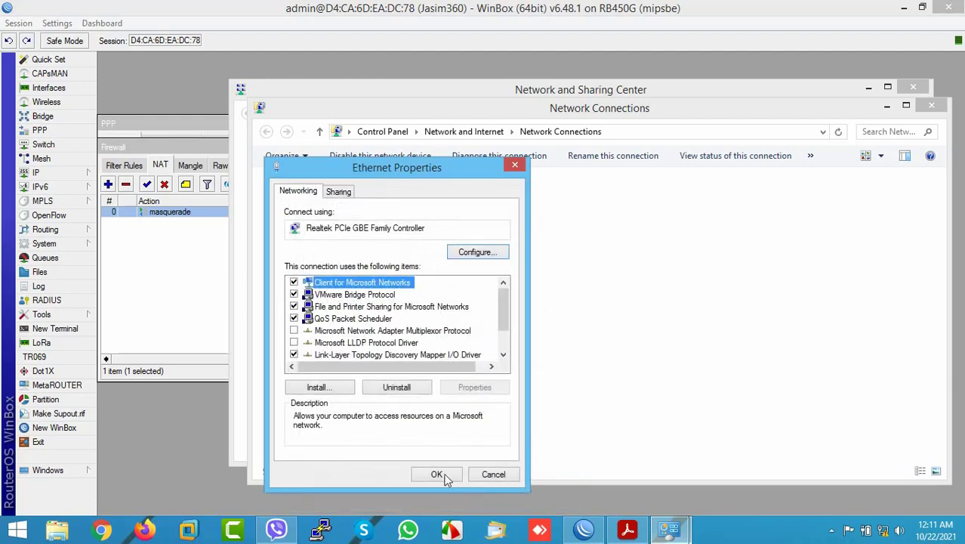
- Apply the Ethernet properties and launch a Command Prompt with cmd from Run
left_click(436, 473)
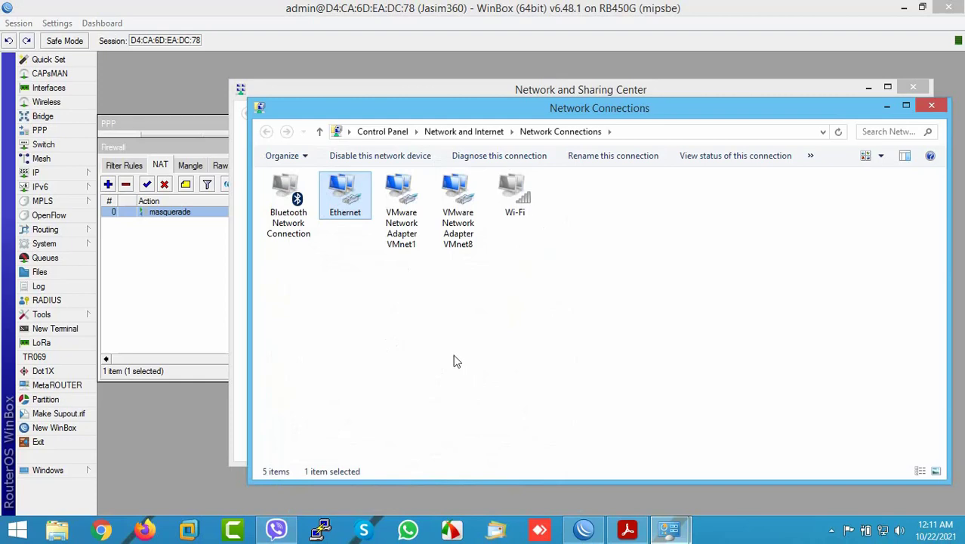
right_click(18, 528)
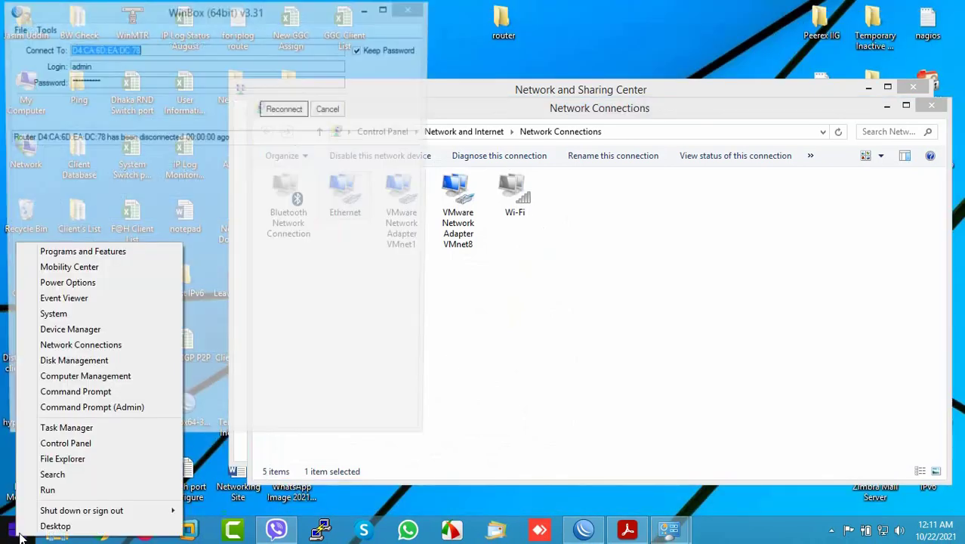
left_click(49, 489)
left_click(114, 484)
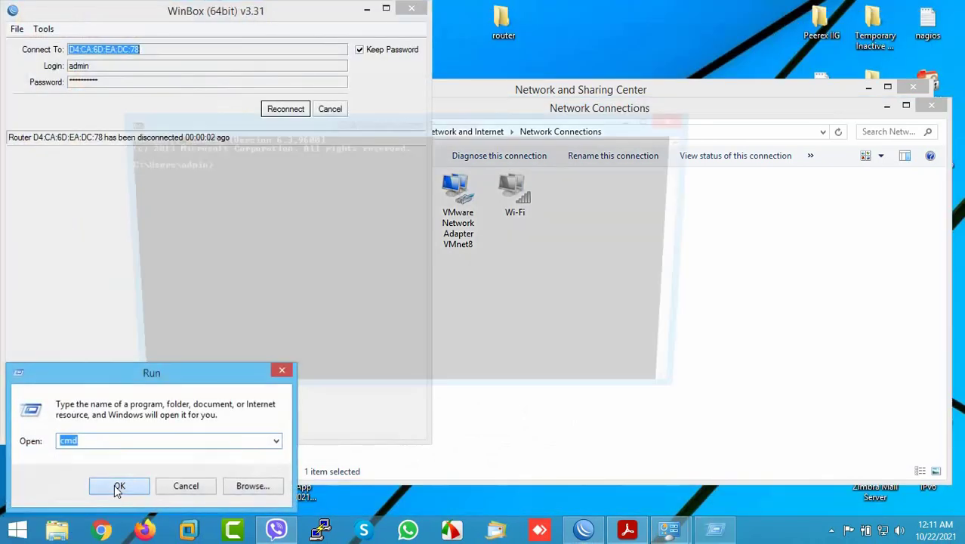